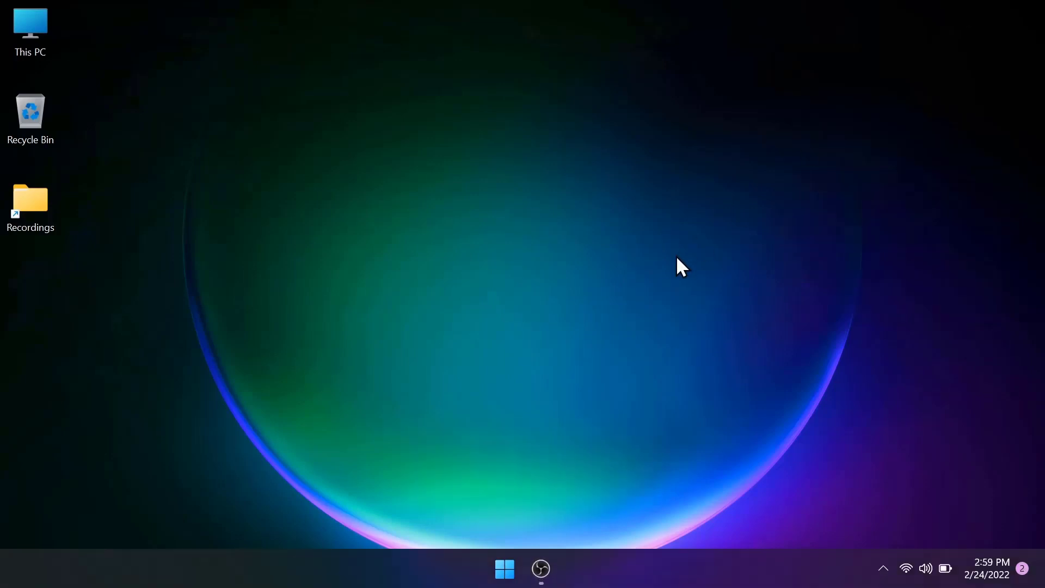
Step: Search Windows for "store" and open the Microsoft Store
{"action": "left_click", "coordinate": [505, 570]}
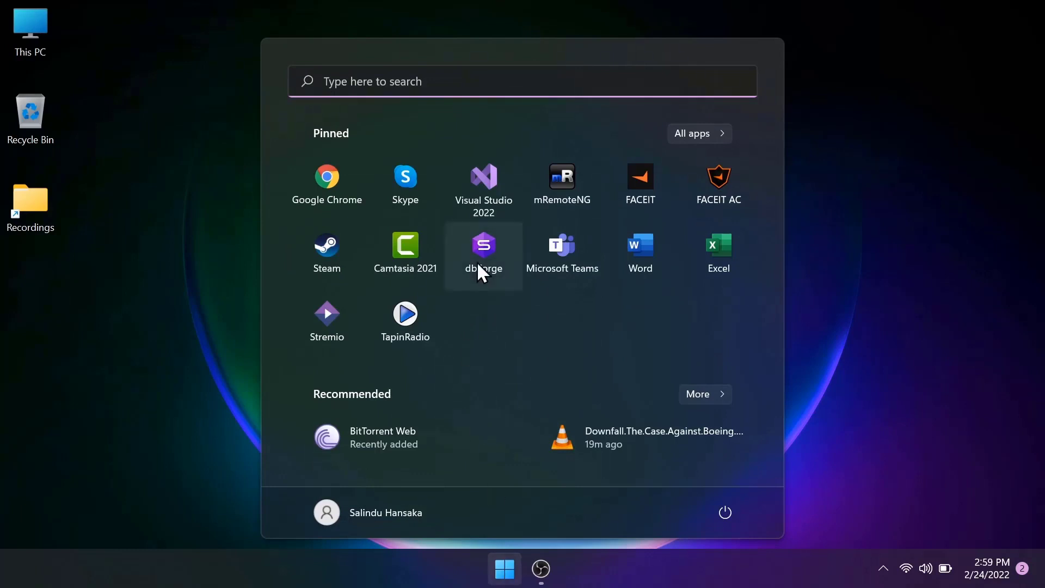
{"action": "left_click", "coordinate": [512, 93]}
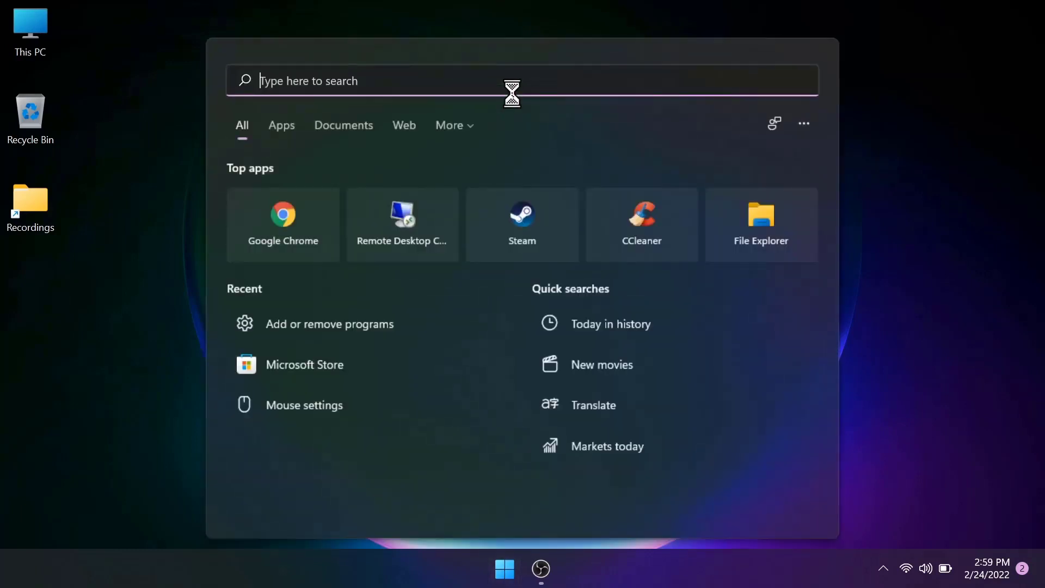
{"action": "type", "text": "store"}
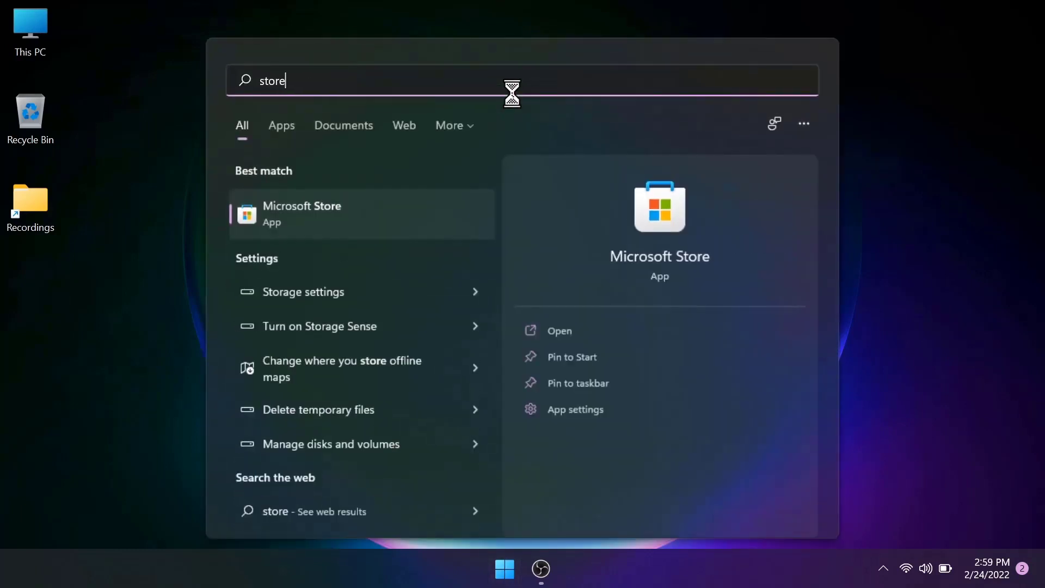
{"action": "left_click", "coordinate": [388, 221]}
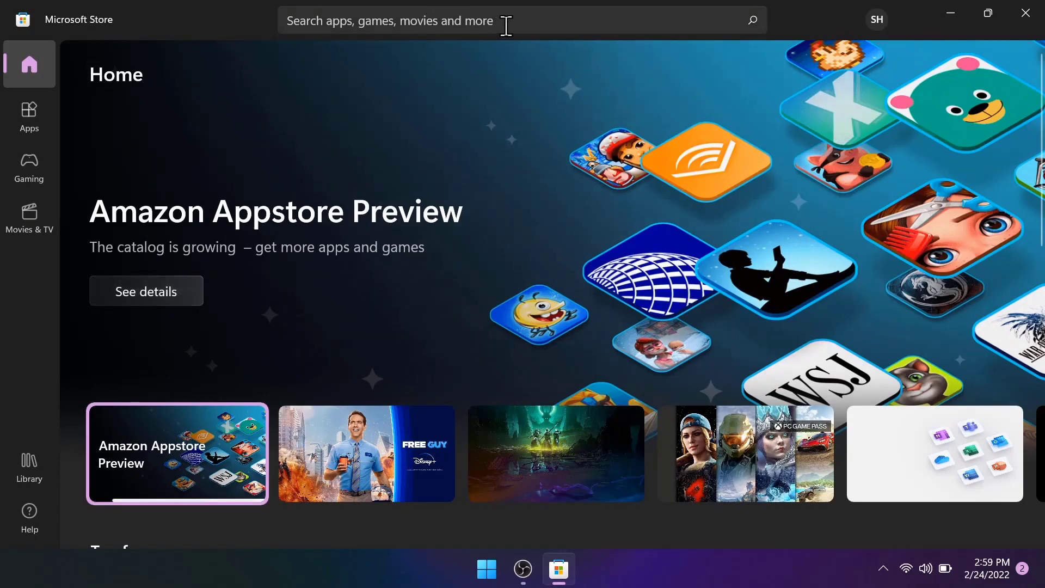
Step: Find BeWidgets in the Microsoft Store with the search "bewidget", install it, and close the Store
{"action": "left_click", "coordinate": [529, 24]}
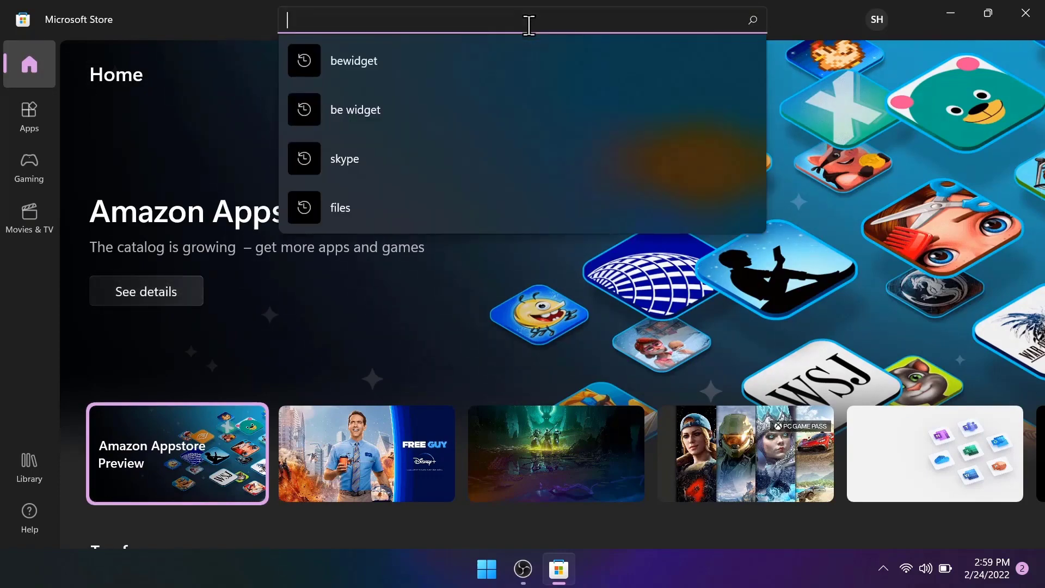
{"action": "left_click", "coordinate": [512, 55]}
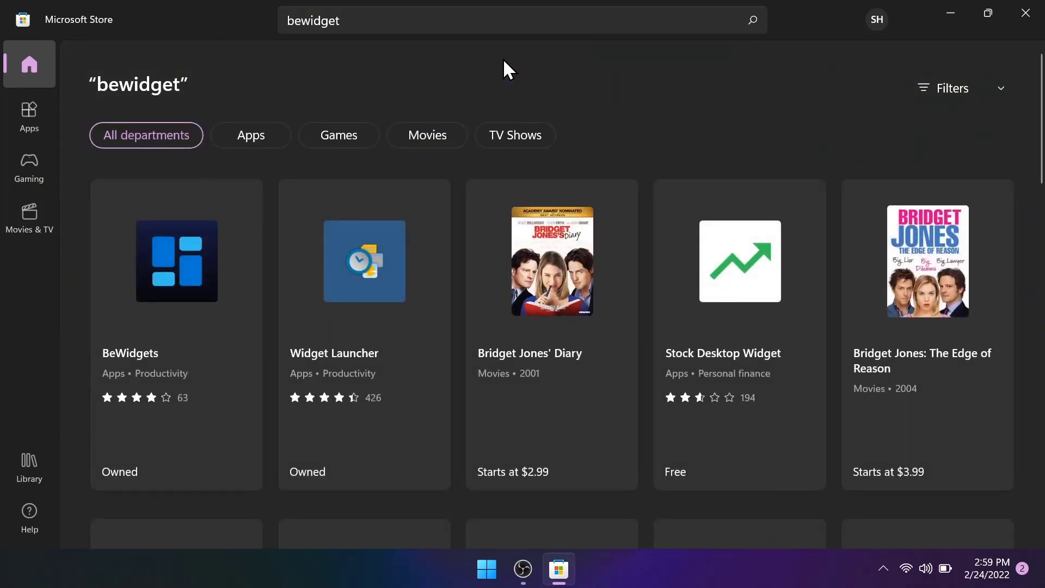
{"action": "left_click", "coordinate": [174, 265]}
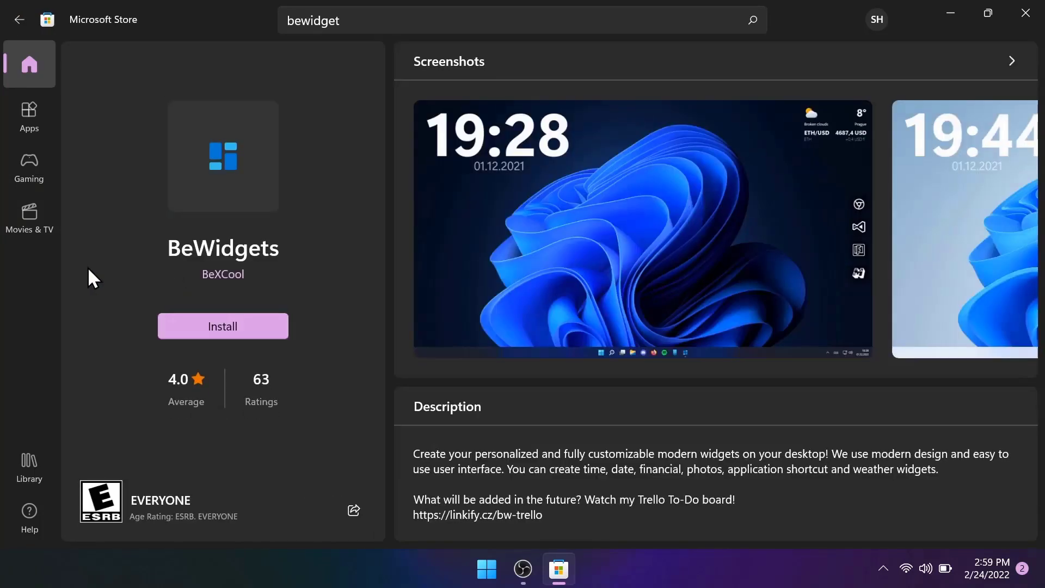
{"action": "left_click", "coordinate": [261, 325]}
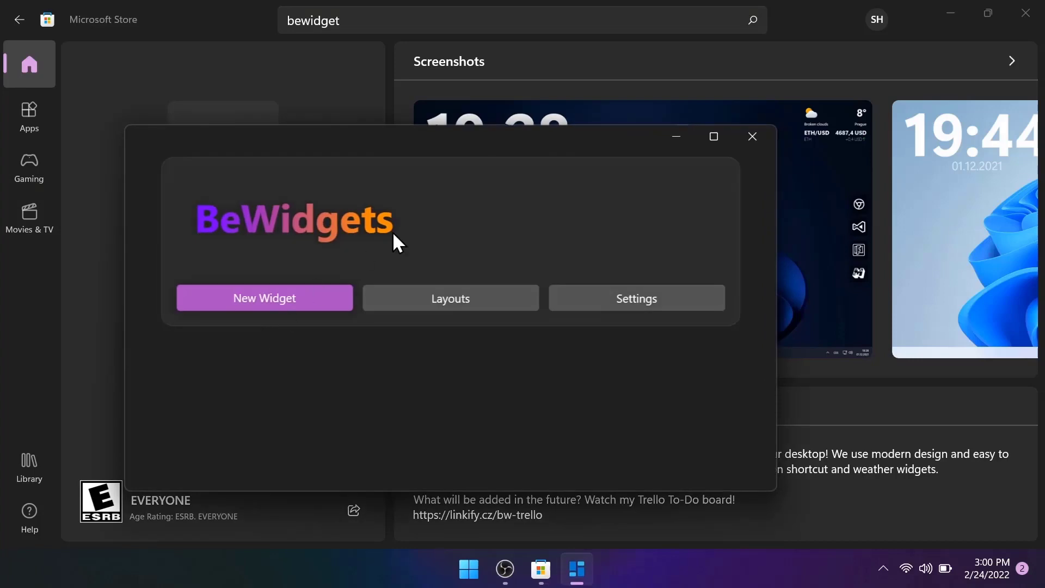
{"action": "left_click", "coordinate": [1015, 18]}
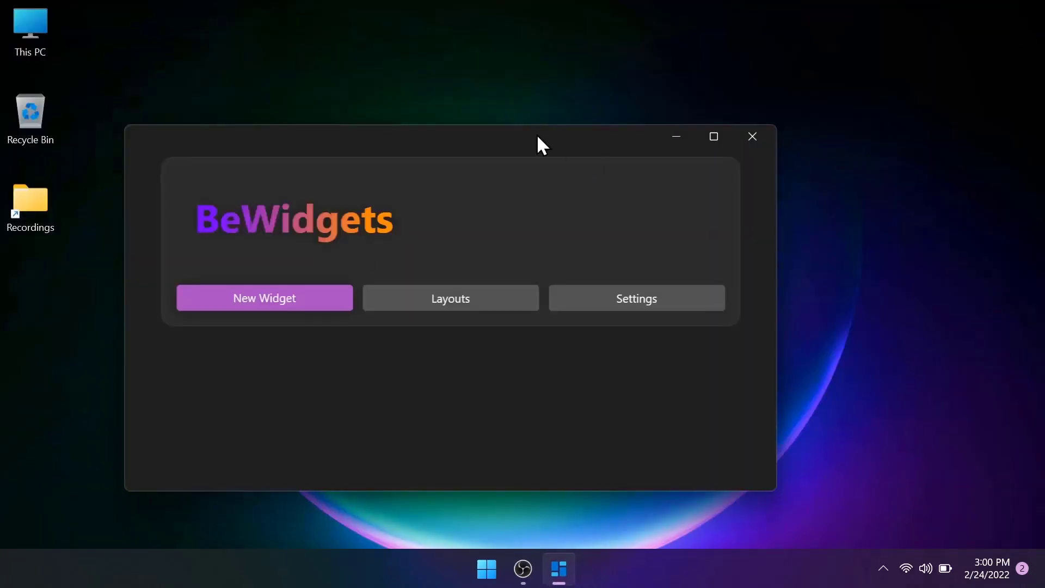
Step: Add a new widget in BeWidgets and move the BeWidgets window clear of it on the desktop
{"action": "left_click_drag", "start_coordinate": [531, 140], "coordinate": [503, 112]}
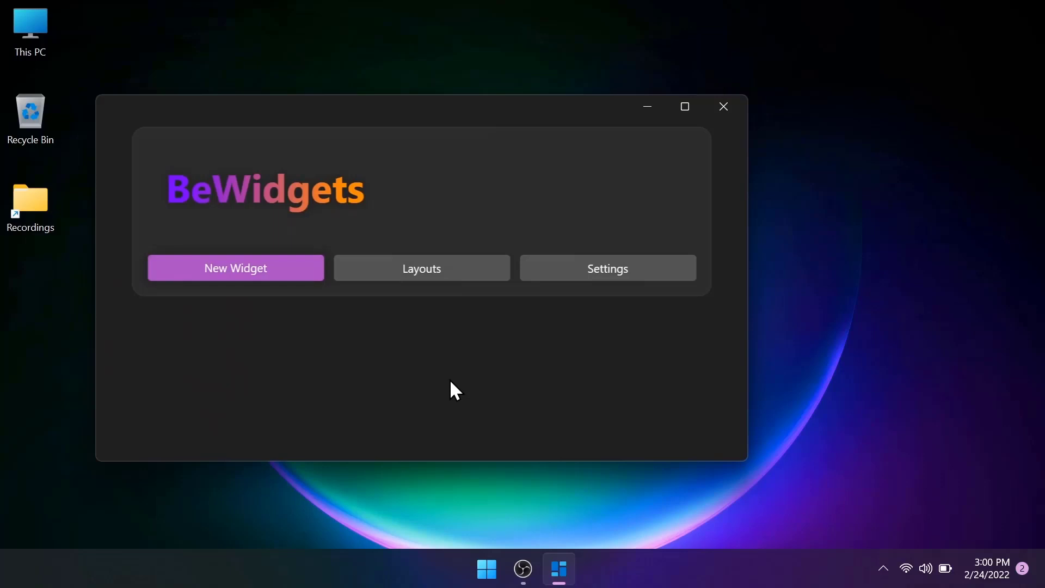
{"action": "left_click", "coordinate": [234, 266]}
{"action": "scroll", "coordinate": [235, 269], "scroll_direction": "down", "scroll_amount": 1}
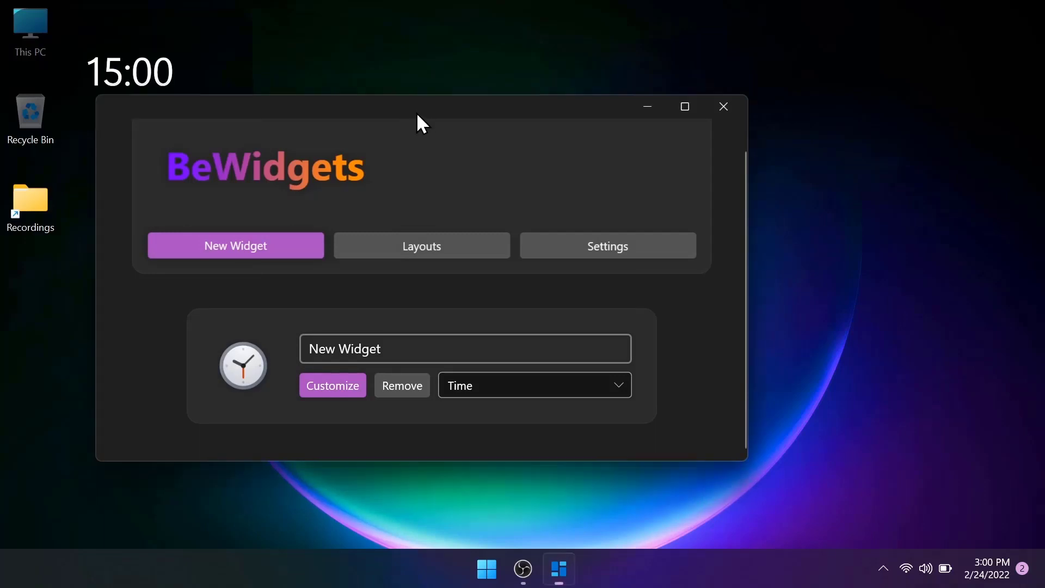
{"action": "left_click_drag", "start_coordinate": [416, 112], "coordinate": [564, 142]}
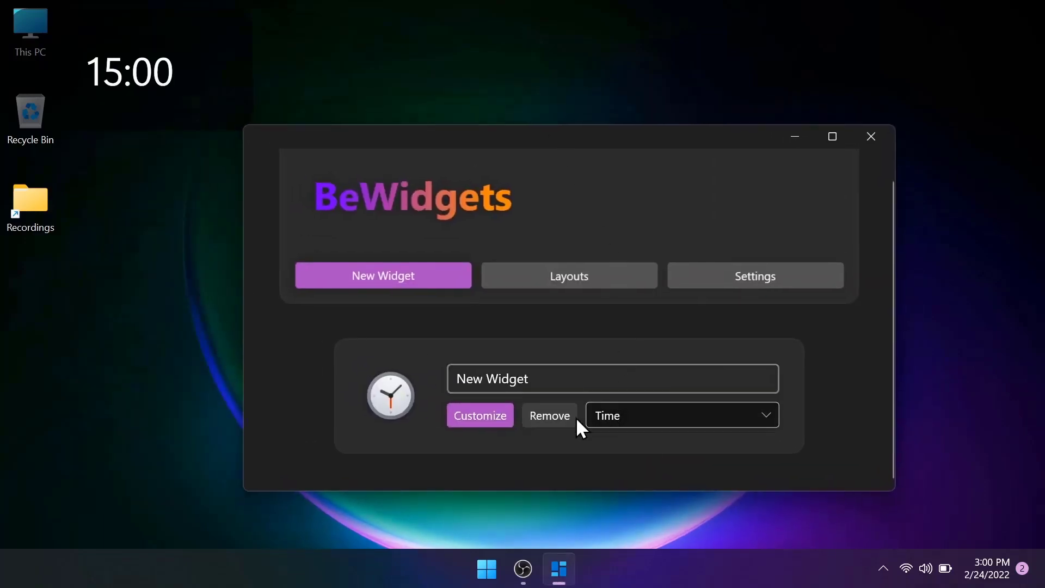
Step: Rename the new widget as Time
{"action": "double_click", "coordinate": [559, 376]}
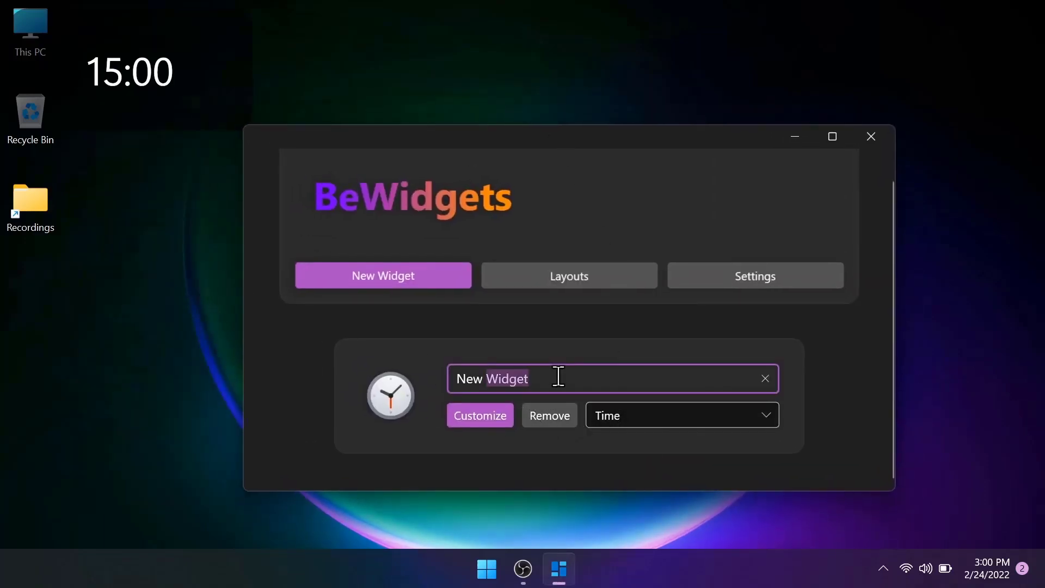
{"action": "key", "text": "ctrl+a"}
{"action": "type", "text": "Time"}
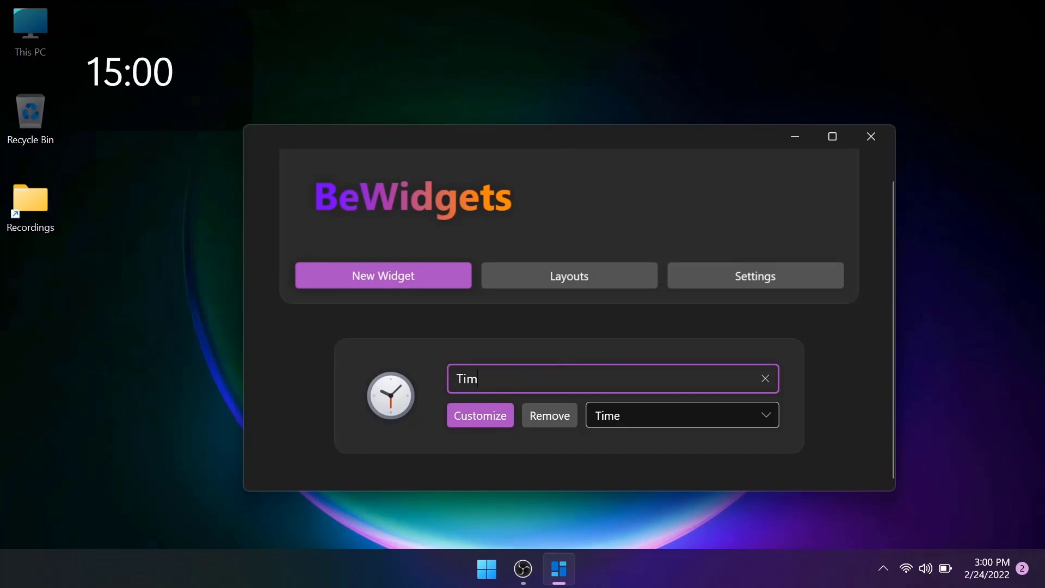
{"action": "left_click", "coordinate": [613, 335]}
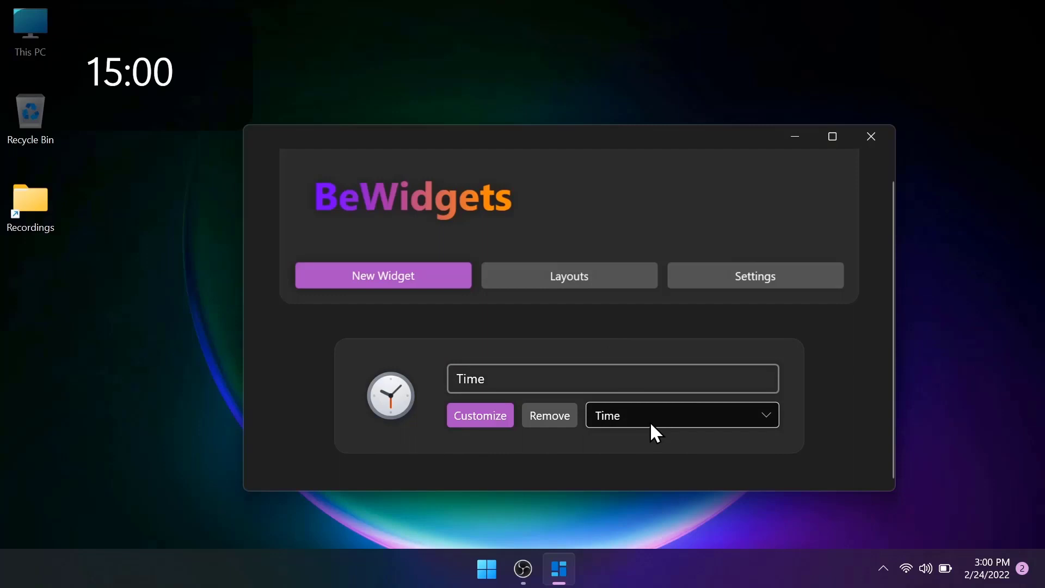
Step: Change the widget's type to Date and move it to the lower-left area of the desktop
{"action": "left_click", "coordinate": [665, 414]}
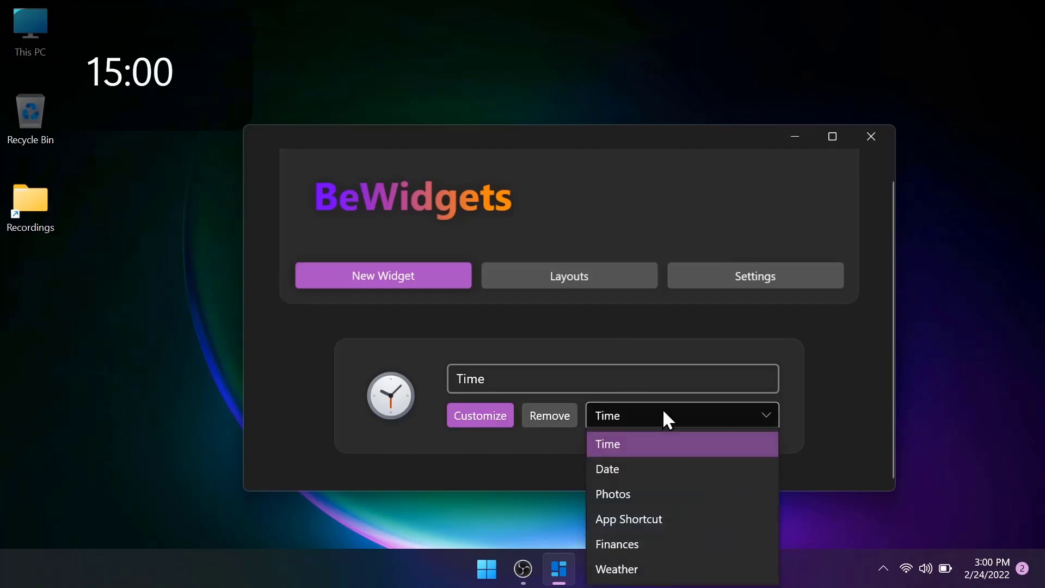
{"action": "left_click", "coordinate": [699, 472]}
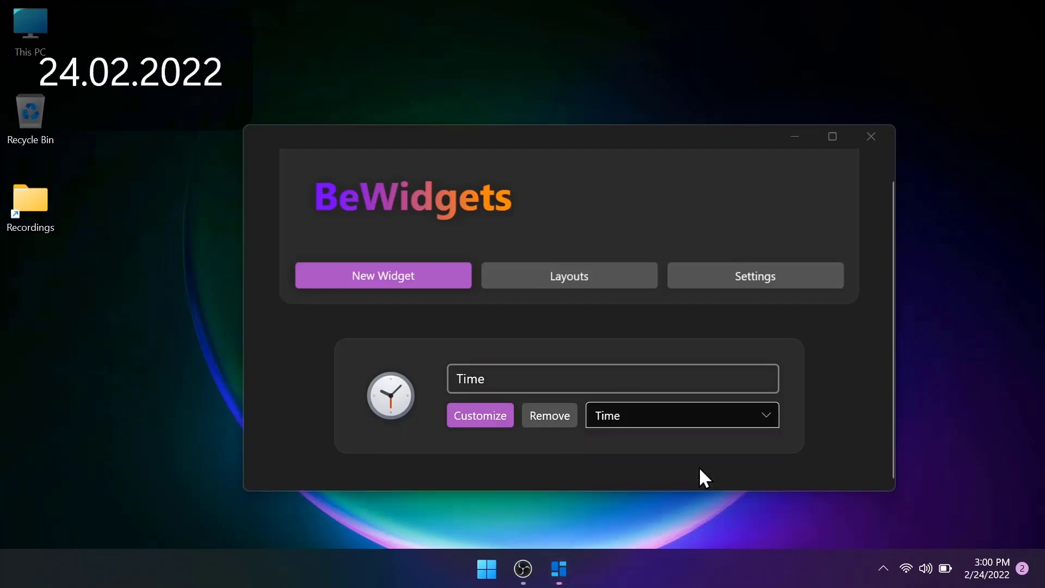
{"action": "left_click_drag", "start_coordinate": [183, 77], "coordinate": [194, 479]}
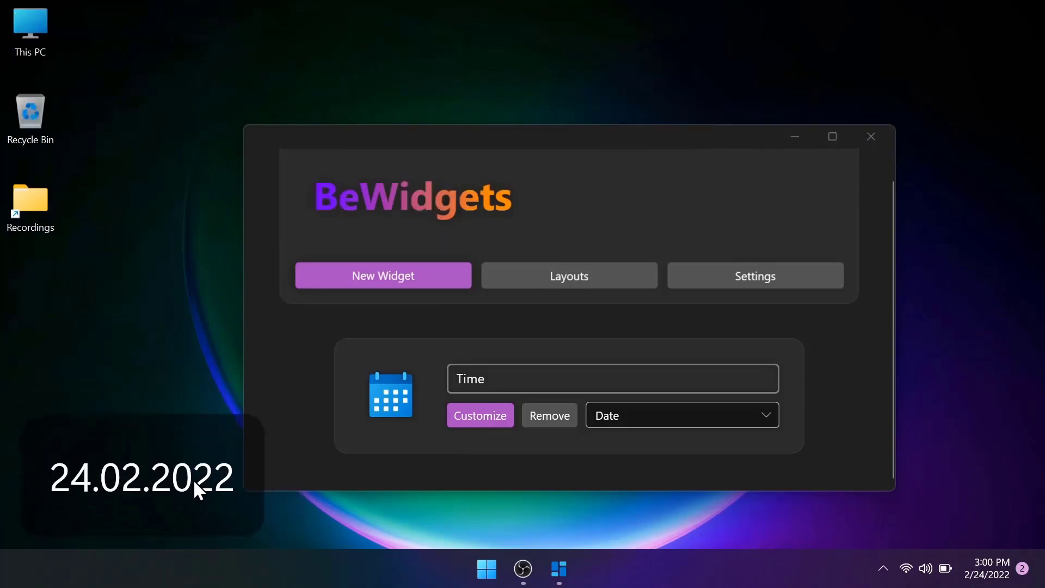
Step: Try the Photos, App Shortcut, Finances and Weather types on the widget, one after another
{"action": "left_click", "coordinate": [654, 410]}
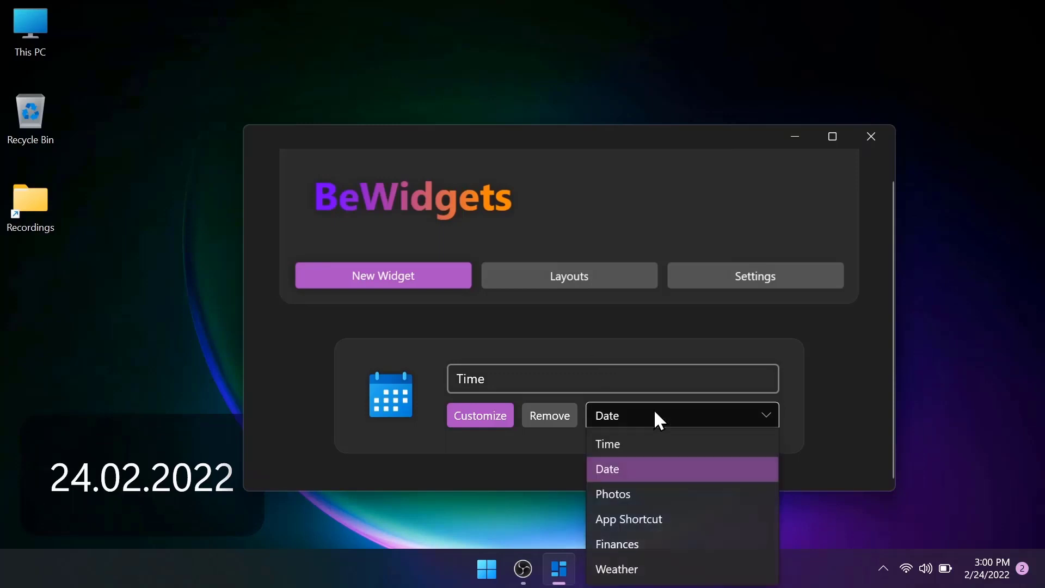
{"action": "left_click", "coordinate": [648, 494]}
{"action": "left_click", "coordinate": [699, 415]}
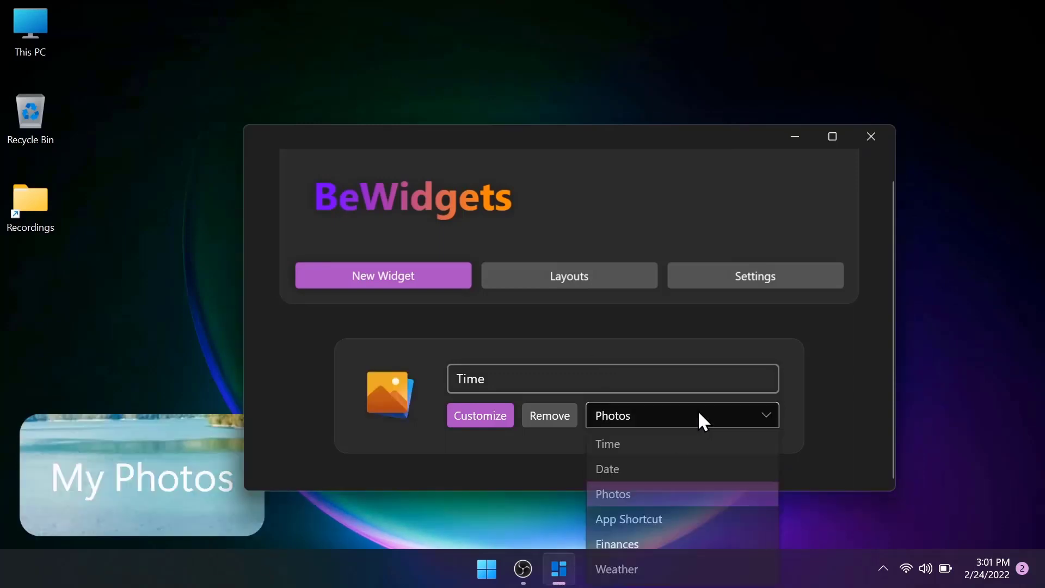
{"action": "left_click", "coordinate": [666, 516]}
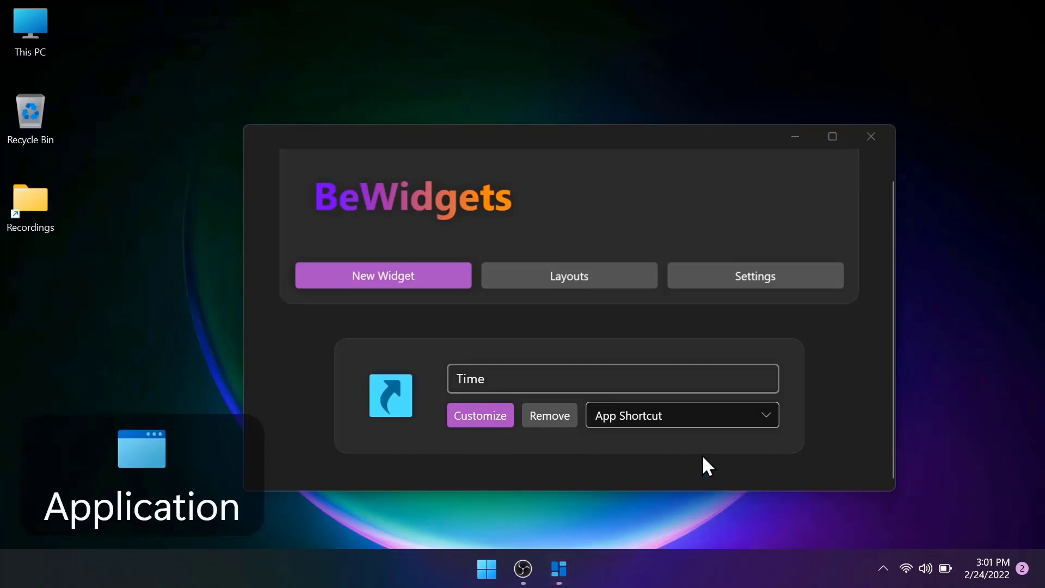
{"action": "left_click", "coordinate": [728, 415]}
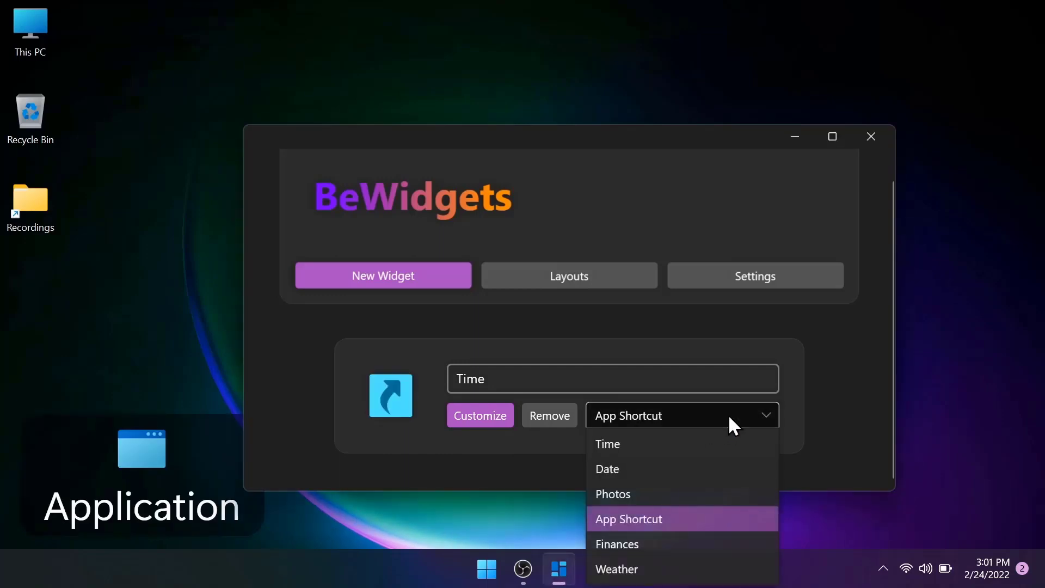
{"action": "left_click", "coordinate": [702, 542]}
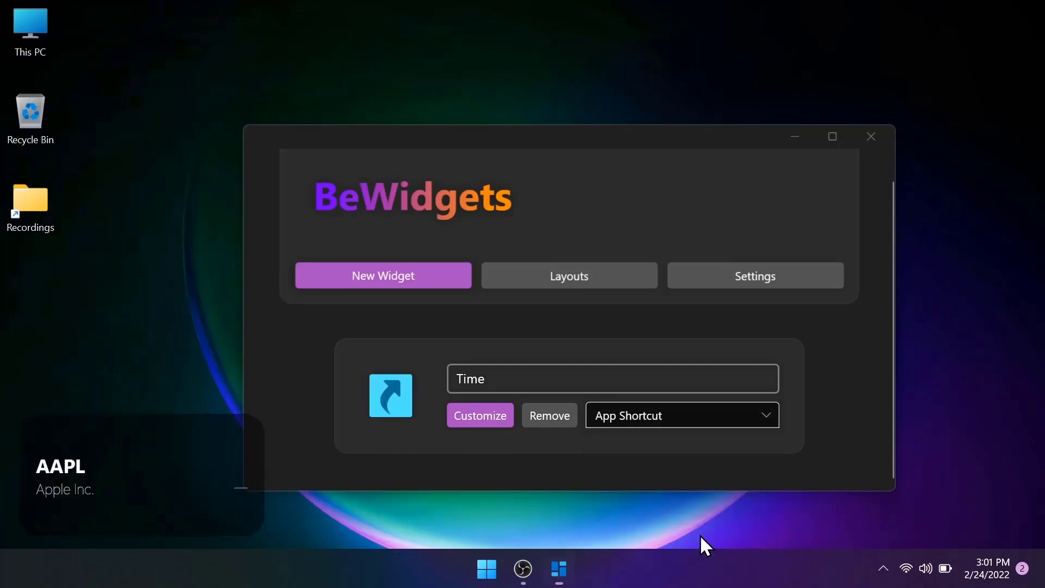
{"action": "left_click", "coordinate": [733, 417]}
{"action": "left_click", "coordinate": [687, 569]}
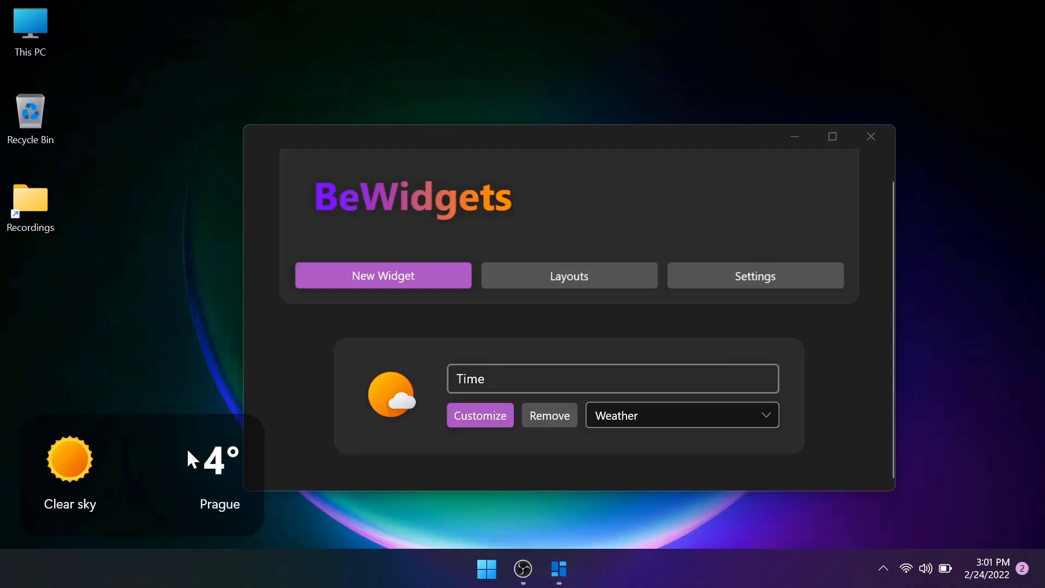
Step: Set the widget's type to Time and open its customization window, placing it over the BeWidgets window
{"action": "left_click", "coordinate": [761, 413]}
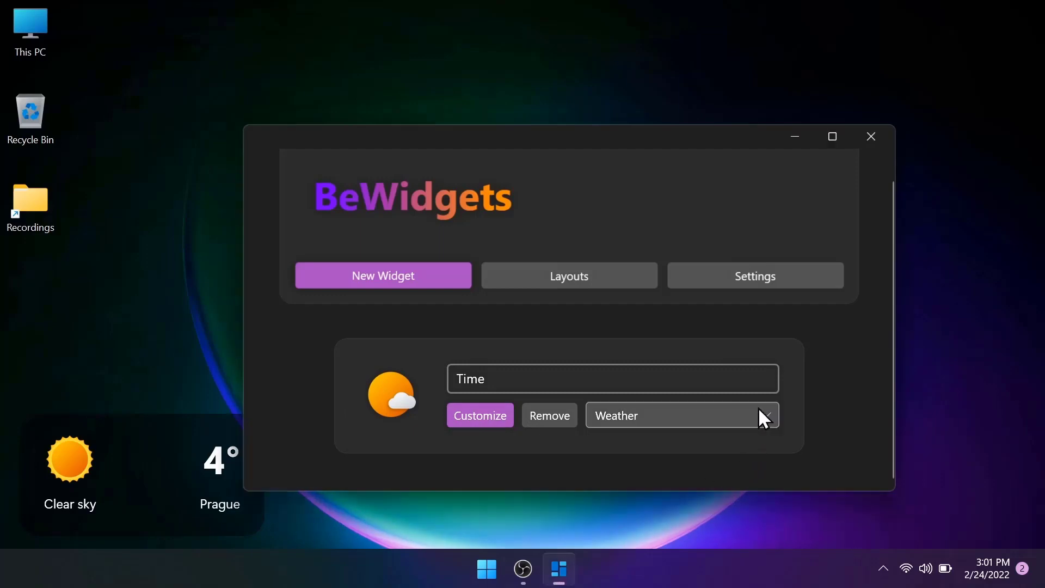
{"action": "left_click", "coordinate": [699, 445]}
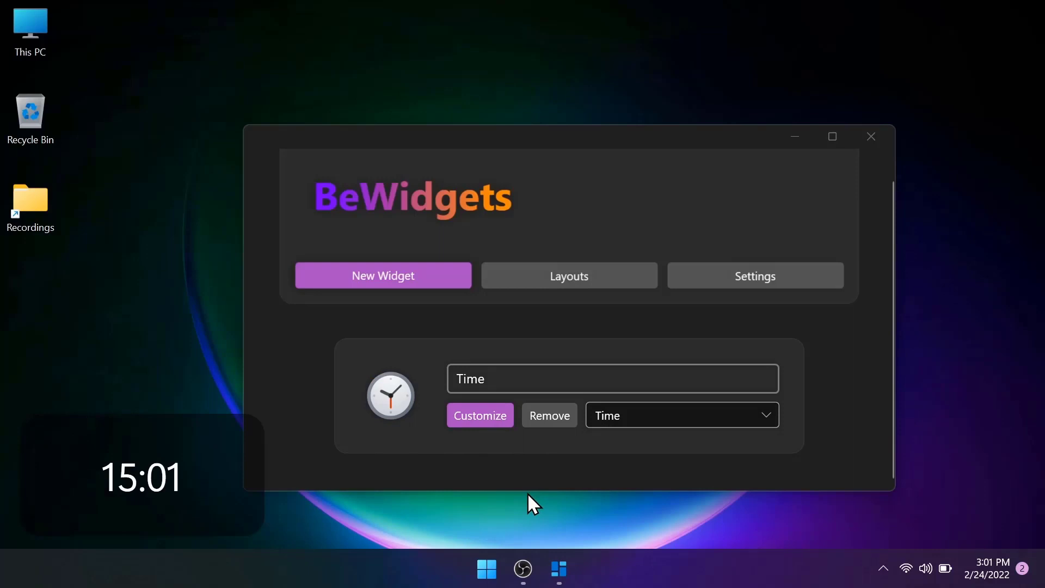
{"action": "left_click", "coordinate": [495, 419]}
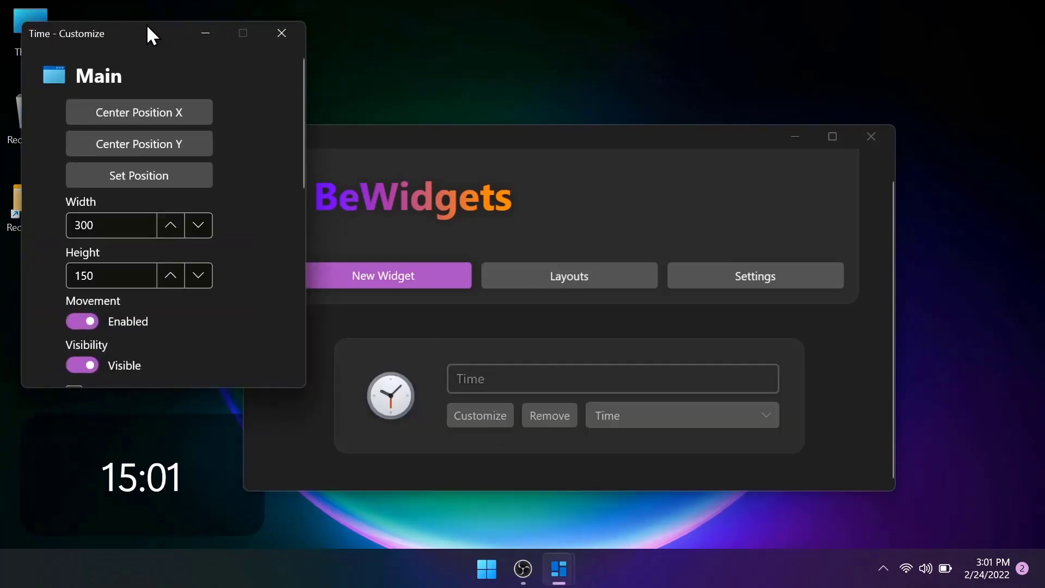
{"action": "left_click_drag", "start_coordinate": [139, 34], "coordinate": [500, 54]}
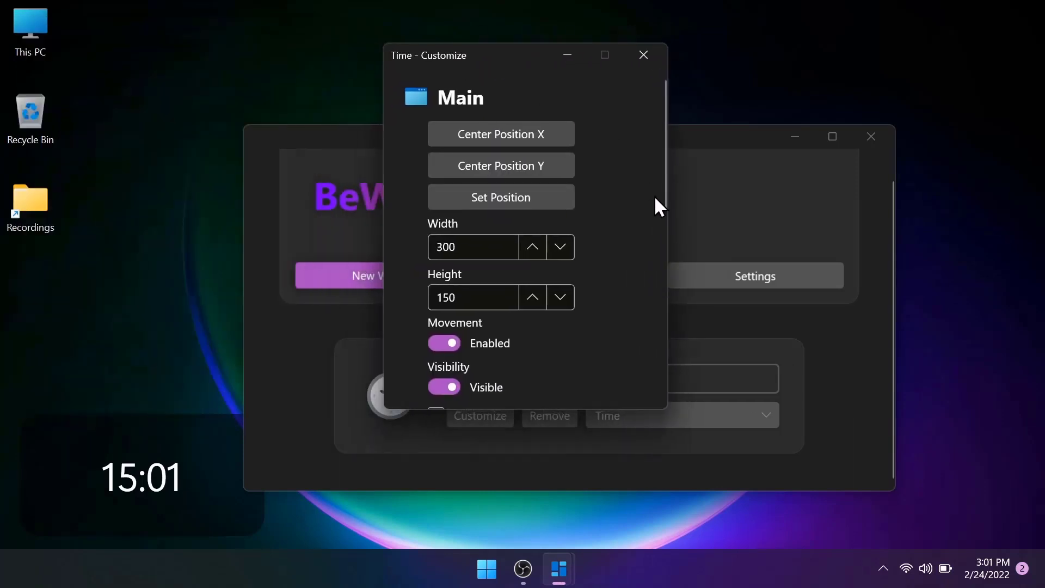
Step: Resize the time widget to a width of 200 and a height of 100, and shift it slightly lower on the desktop
{"action": "scroll", "coordinate": [618, 235], "scroll_direction": "down", "scroll_amount": 5}
{"action": "scroll", "coordinate": [619, 236], "scroll_direction": "up", "scroll_amount": 5}
{"action": "left_click", "coordinate": [560, 247]}
{"action": "left_click", "coordinate": [561, 247]}
{"action": "left_click", "coordinate": [561, 247]}
{"action": "left_click", "coordinate": [560, 247]}
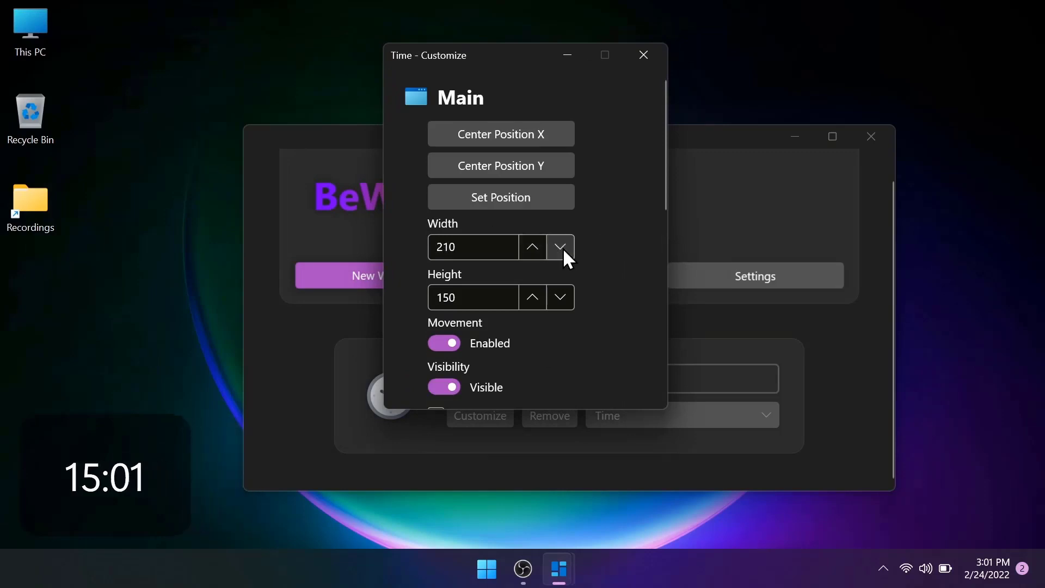
{"action": "left_click", "coordinate": [561, 247]}
{"action": "left_click", "coordinate": [561, 294]}
{"action": "left_click", "coordinate": [560, 294]}
{"action": "left_click", "coordinate": [560, 294]}
{"action": "left_click", "coordinate": [560, 294]}
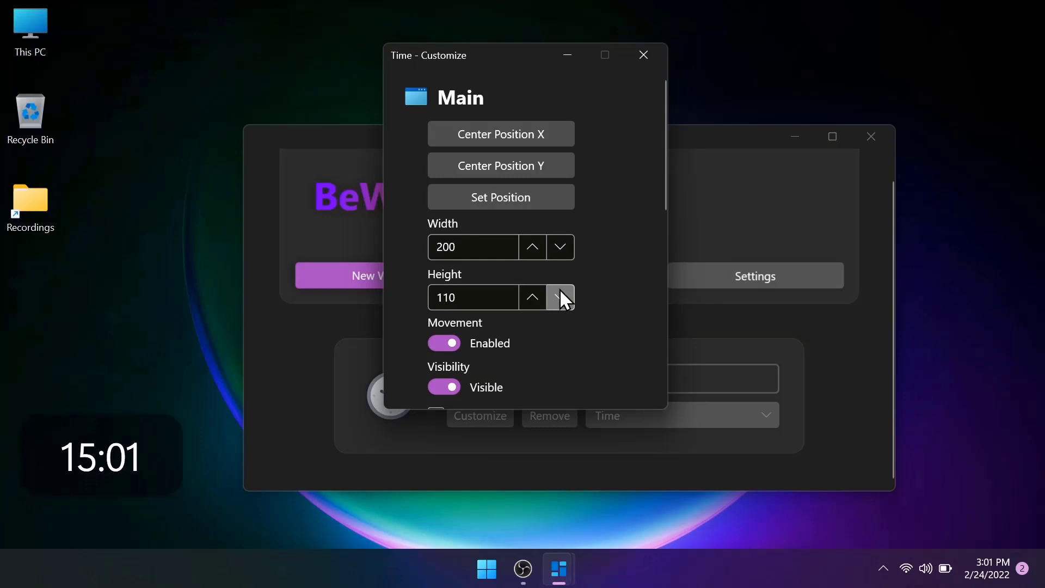
{"action": "left_click", "coordinate": [560, 294]}
{"action": "left_click_drag", "start_coordinate": [66, 439], "coordinate": [63, 476]}
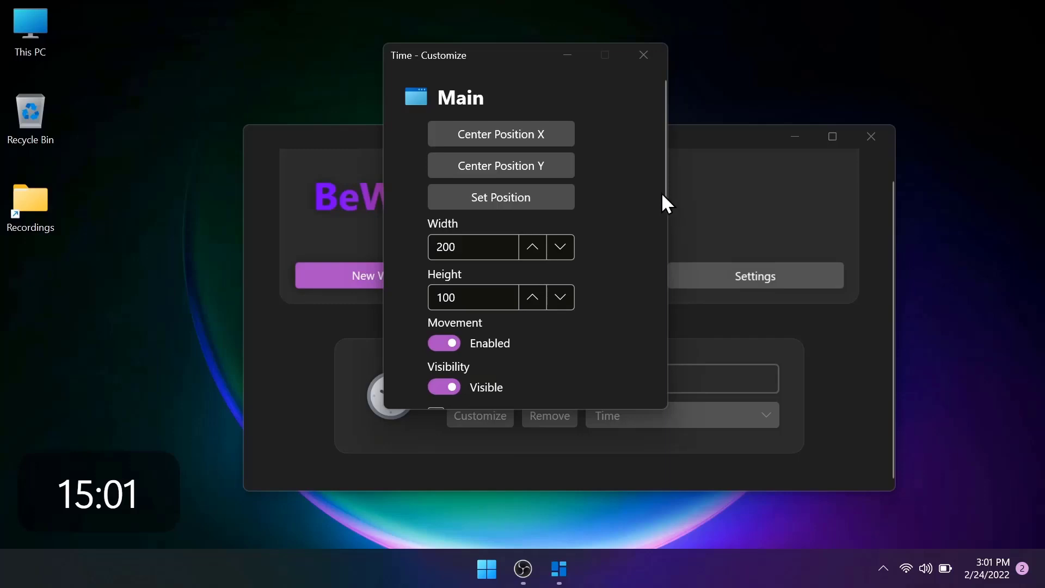
Step: Try disabling the time widget's movement and visibility, switching each one back on
{"action": "left_click_drag", "start_coordinate": [664, 194], "coordinate": [666, 270]}
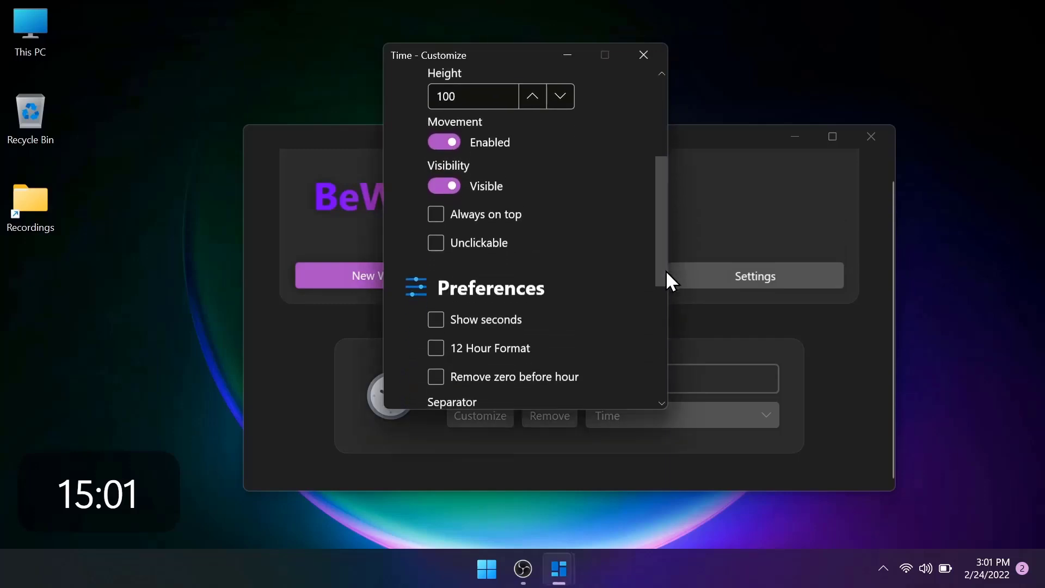
{"action": "left_click", "coordinate": [454, 145]}
{"action": "left_click", "coordinate": [37, 513]}
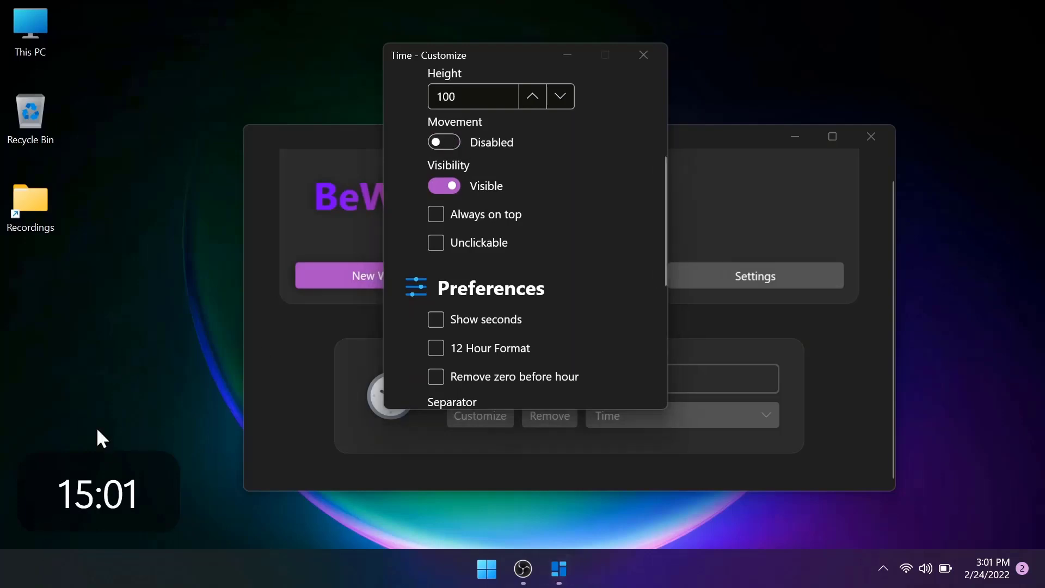
{"action": "left_click", "coordinate": [453, 137]}
{"action": "mouse_move", "coordinate": [84, 468]}
{"action": "left_mouse_down"}
{"action": "mouse_move", "coordinate": [151, 385]}
{"action": "mouse_move", "coordinate": [85, 453]}
{"action": "mouse_move", "coordinate": [90, 469]}
{"action": "left_mouse_up"}
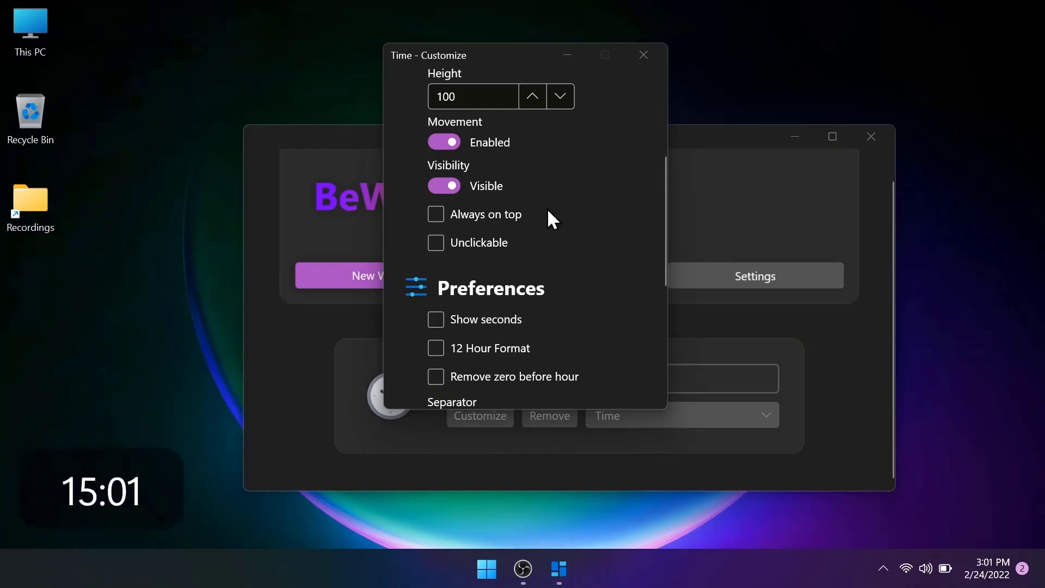
{"action": "left_click", "coordinate": [442, 186]}
{"action": "left_click", "coordinate": [443, 185]}
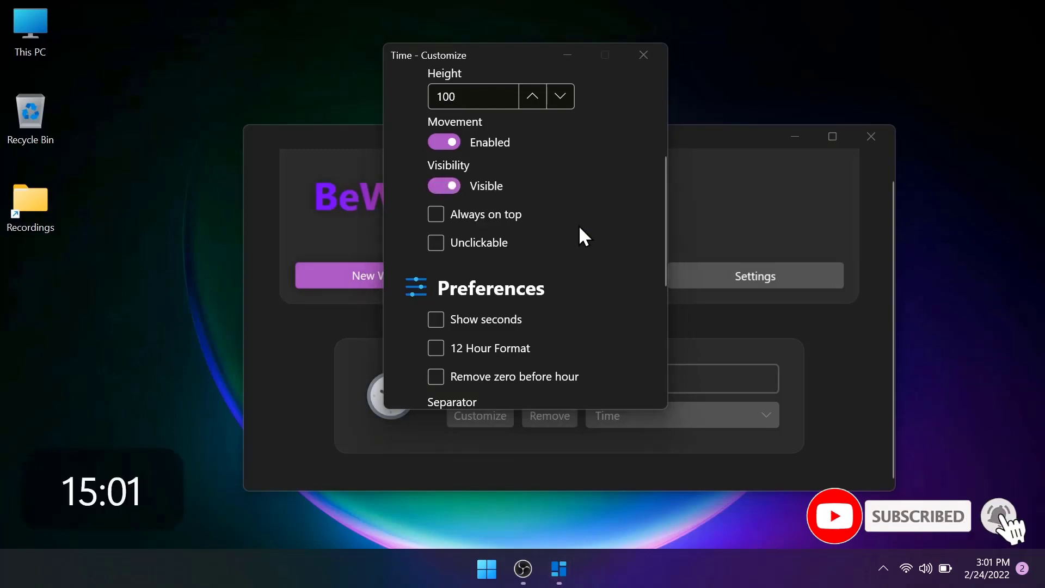
Step: Make the time widget show seconds and use the 12-hour format
{"action": "scroll", "coordinate": [579, 226], "scroll_direction": "down", "scroll_amount": 5}
{"action": "scroll", "coordinate": [579, 226], "scroll_direction": "up", "scroll_amount": 8}
{"action": "scroll", "coordinate": [579, 226], "scroll_direction": "down", "scroll_amount": 5}
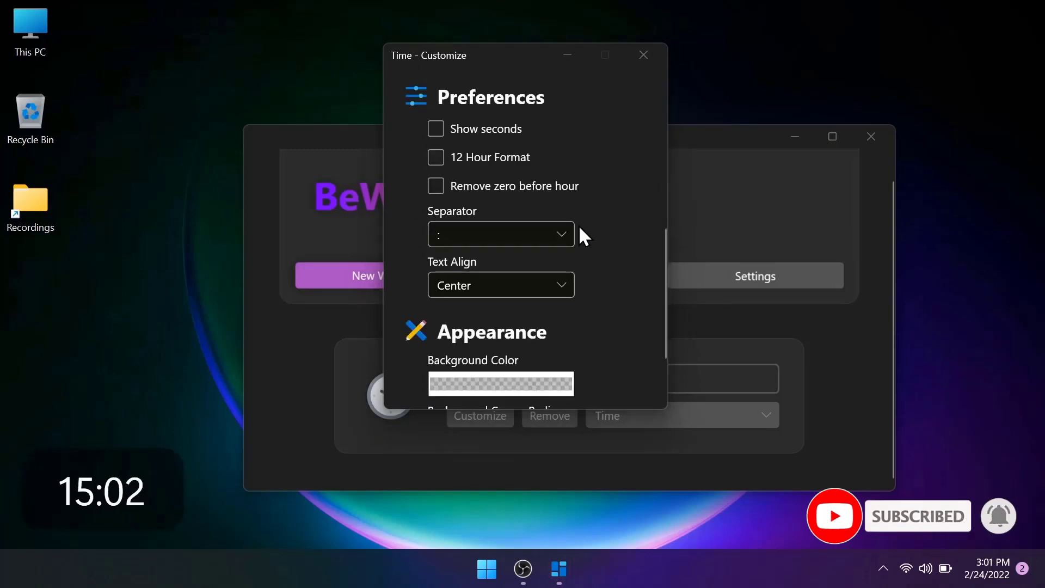
{"action": "scroll", "coordinate": [579, 226], "scroll_direction": "up", "scroll_amount": 6}
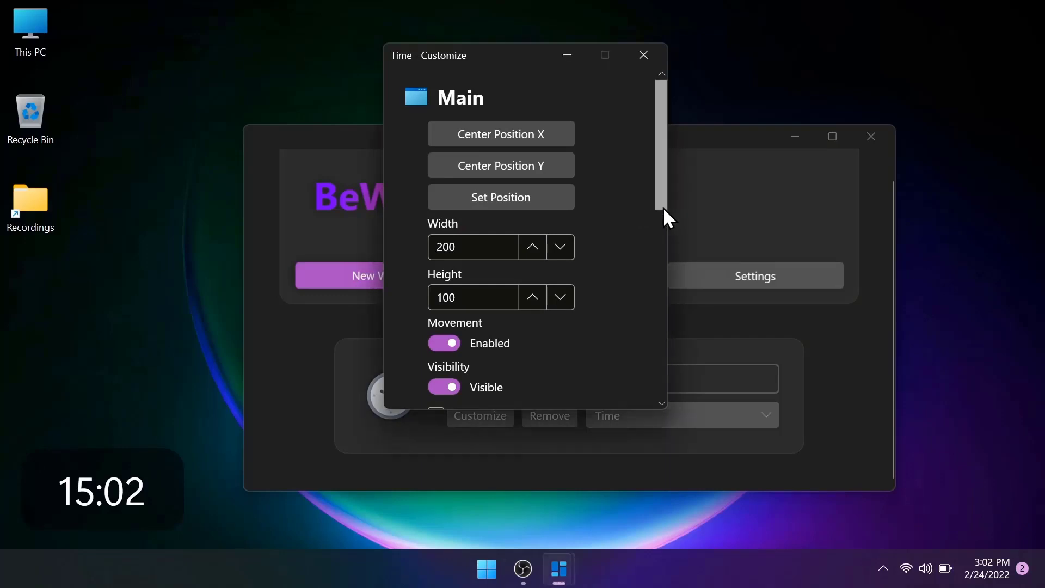
{"action": "left_click_drag", "start_coordinate": [664, 209], "coordinate": [660, 350]}
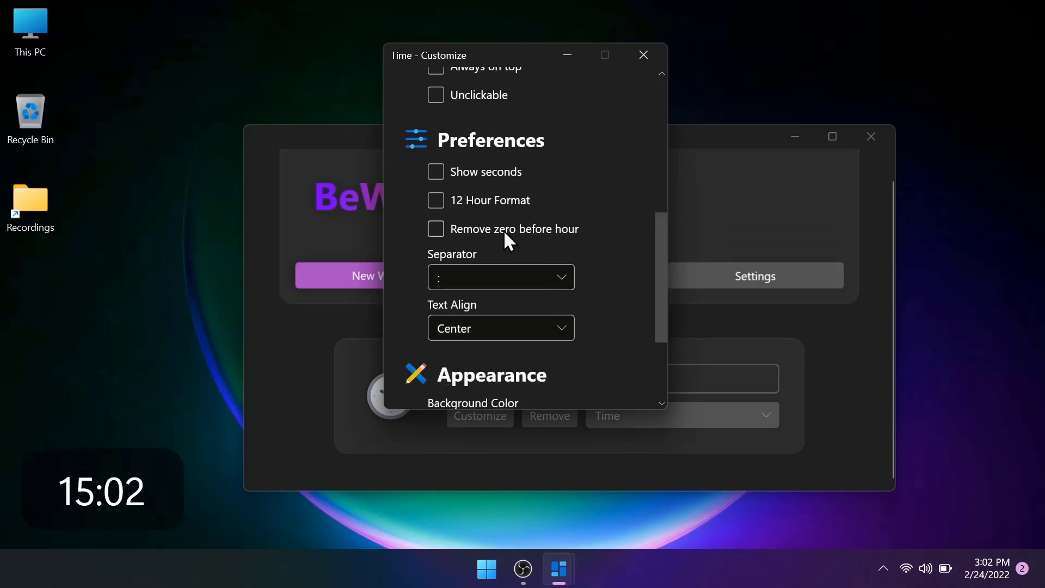
{"action": "left_click", "coordinate": [435, 173]}
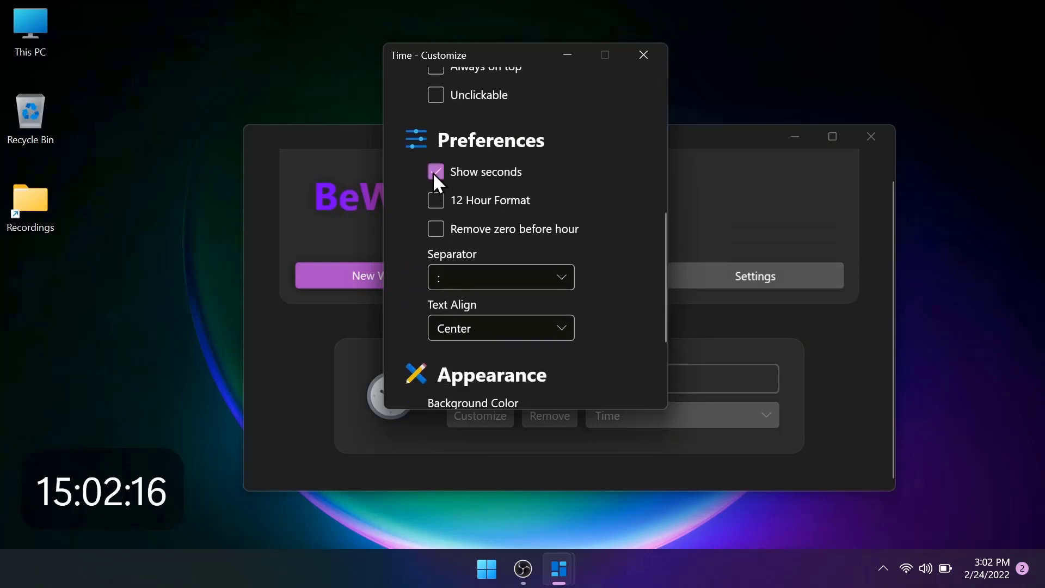
{"action": "left_click", "coordinate": [436, 201]}
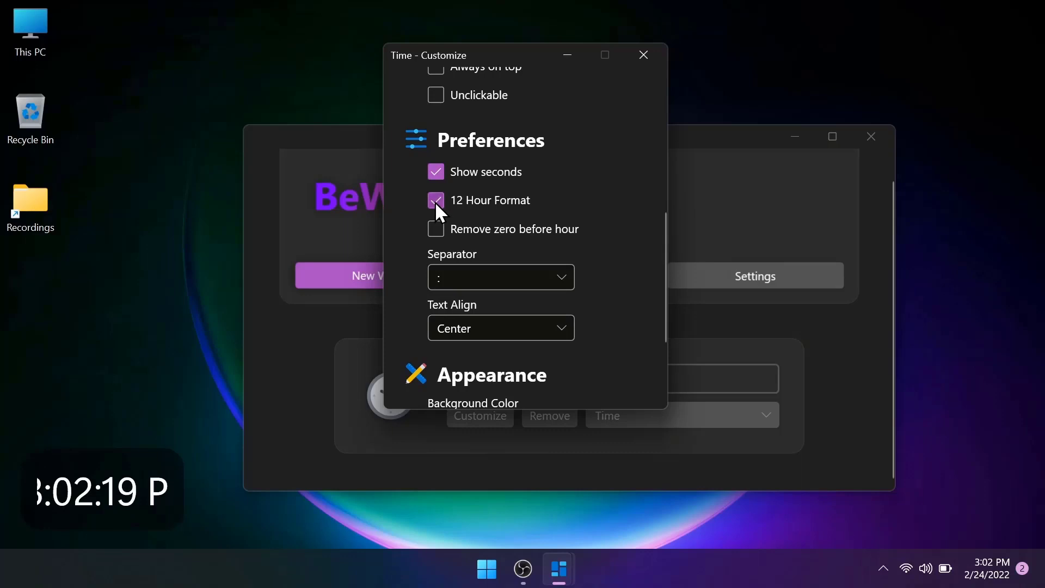
{"action": "left_click", "coordinate": [436, 201]}
{"action": "left_click", "coordinate": [436, 201]}
Step: Set the time widget's width to 310
{"action": "scroll", "coordinate": [553, 168], "scroll_direction": "up", "scroll_amount": 5}
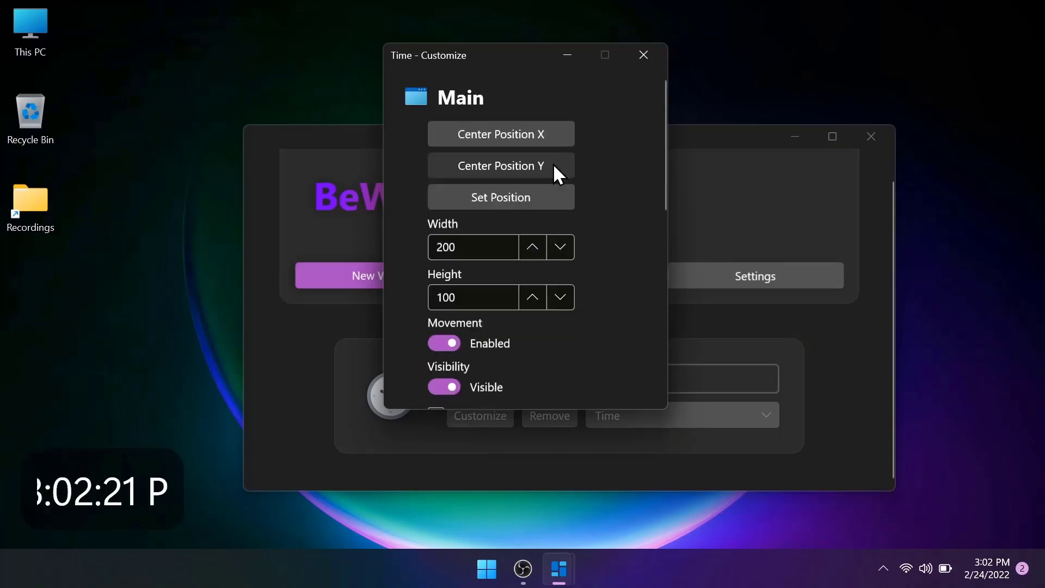
{"action": "left_click", "coordinate": [561, 247]}
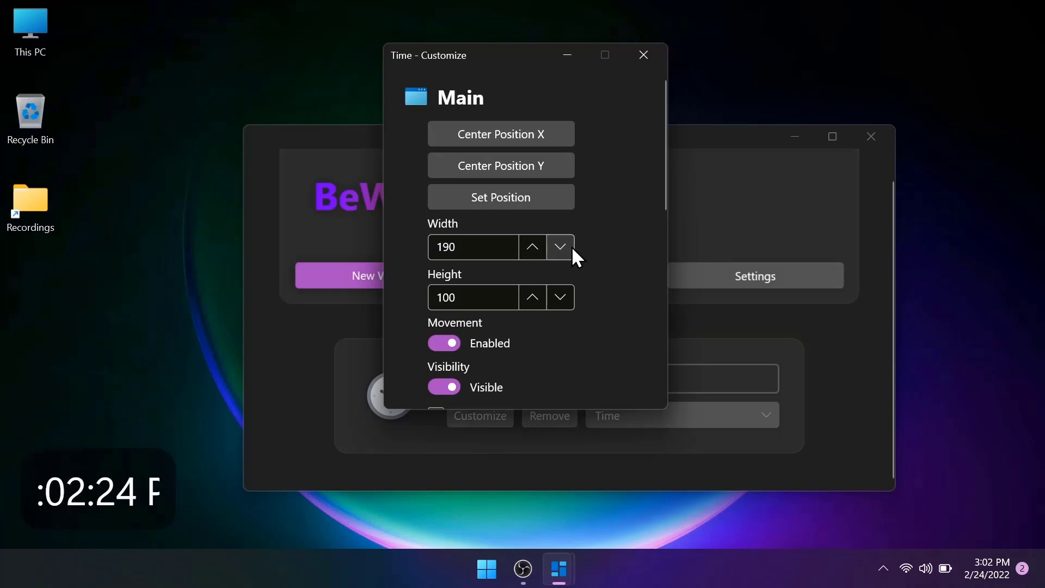
{"action": "left_click", "coordinate": [533, 246]}
{"action": "left_click", "coordinate": [533, 246]}
{"action": "left_click", "coordinate": [533, 246]}
{"action": "left_click", "coordinate": [533, 247]}
{"action": "left_click", "coordinate": [533, 246]}
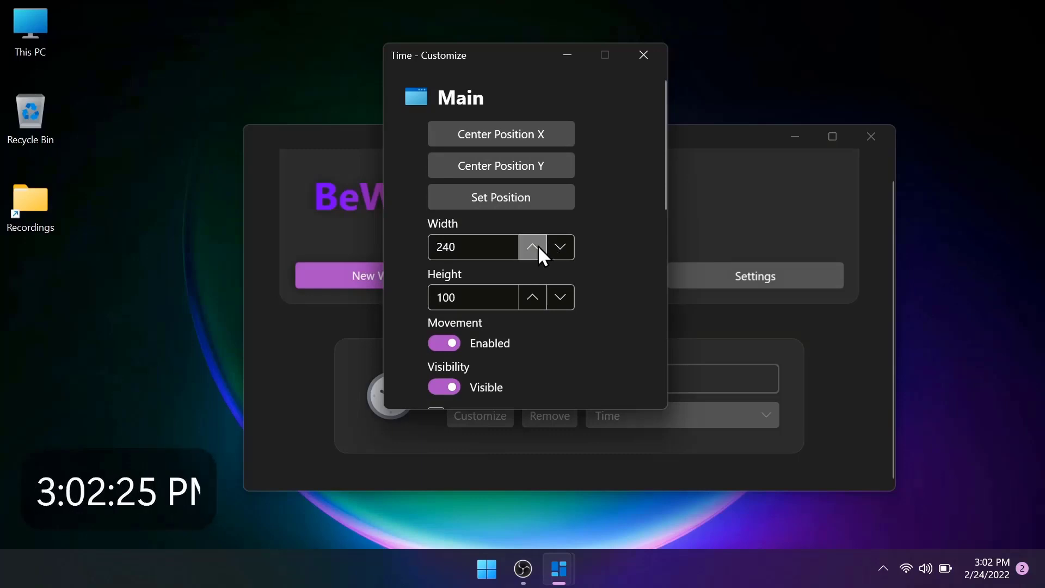
{"action": "left_click", "coordinate": [533, 247]}
{"action": "left_click", "coordinate": [533, 246]}
{"action": "left_click", "coordinate": [533, 247]}
{"action": "left_click", "coordinate": [533, 247]}
{"action": "left_click", "coordinate": [533, 246]}
{"action": "left_click", "coordinate": [533, 247]}
{"action": "left_click", "coordinate": [533, 247]}
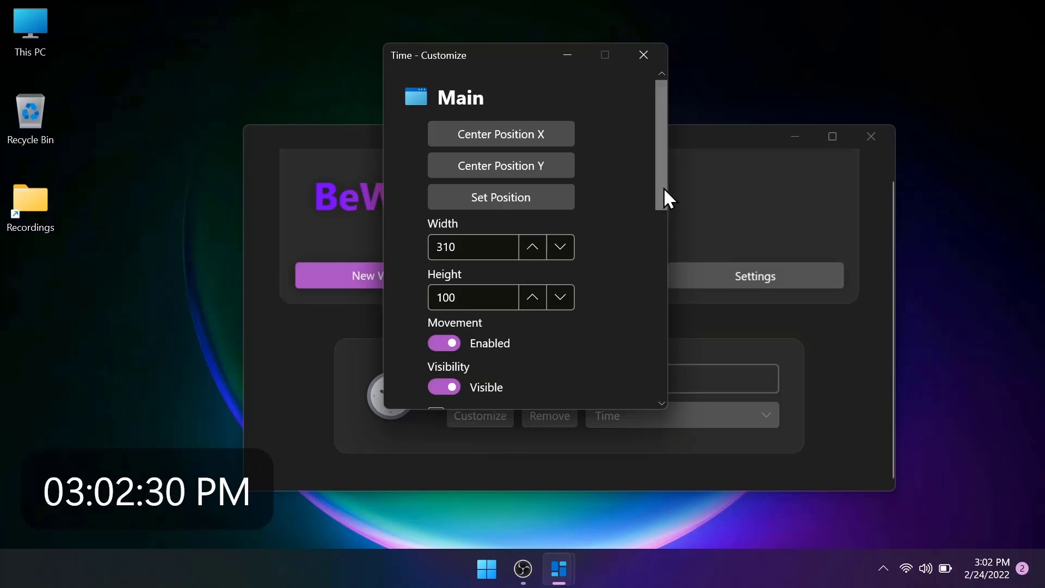
Step: Remove the zero before the hour on the time widget
{"action": "left_click_drag", "start_coordinate": [664, 188], "coordinate": [665, 208]}
{"action": "left_click_drag", "start_coordinate": [667, 243], "coordinate": [668, 341]}
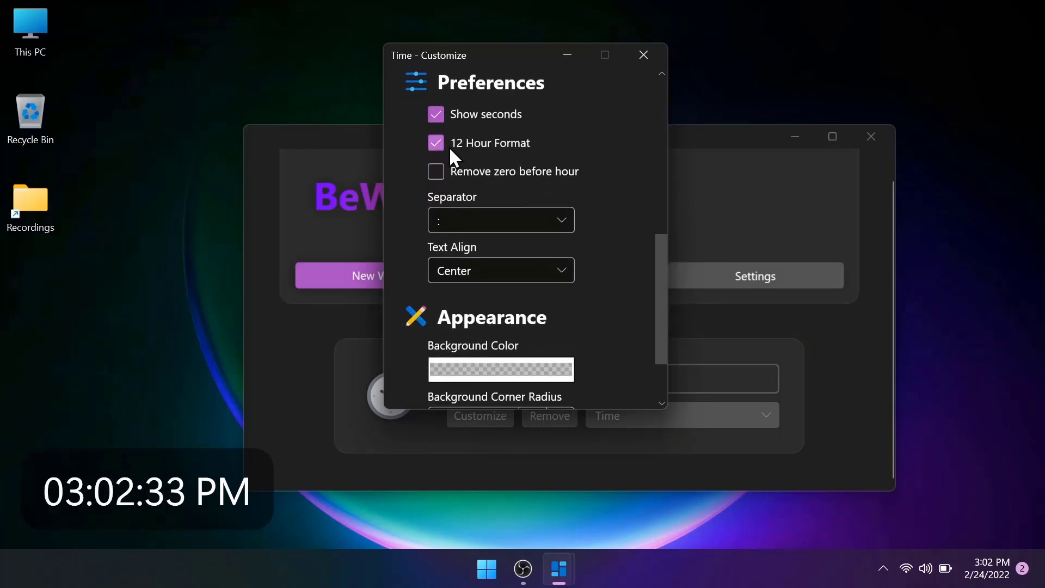
{"action": "left_click", "coordinate": [434, 173]}
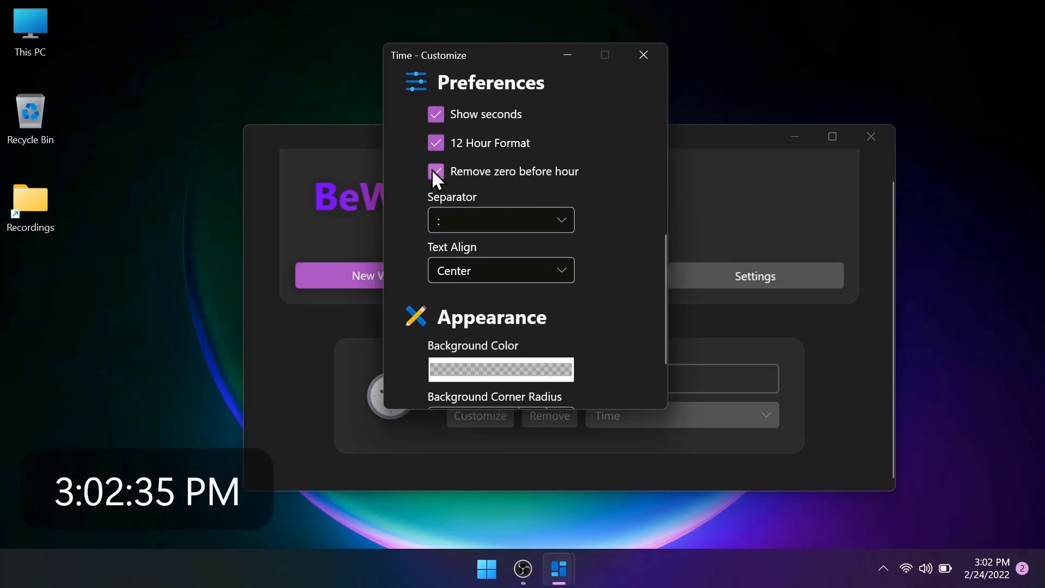
Step: Try a slash as the time widget's separator and restore the colon
{"action": "left_click", "coordinate": [500, 221]}
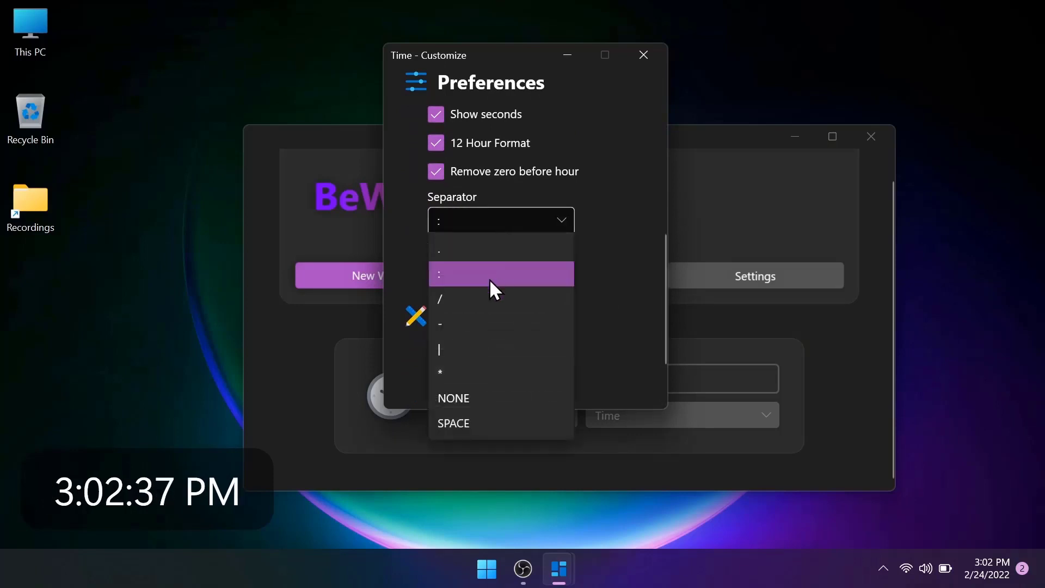
{"action": "left_click", "coordinate": [482, 298]}
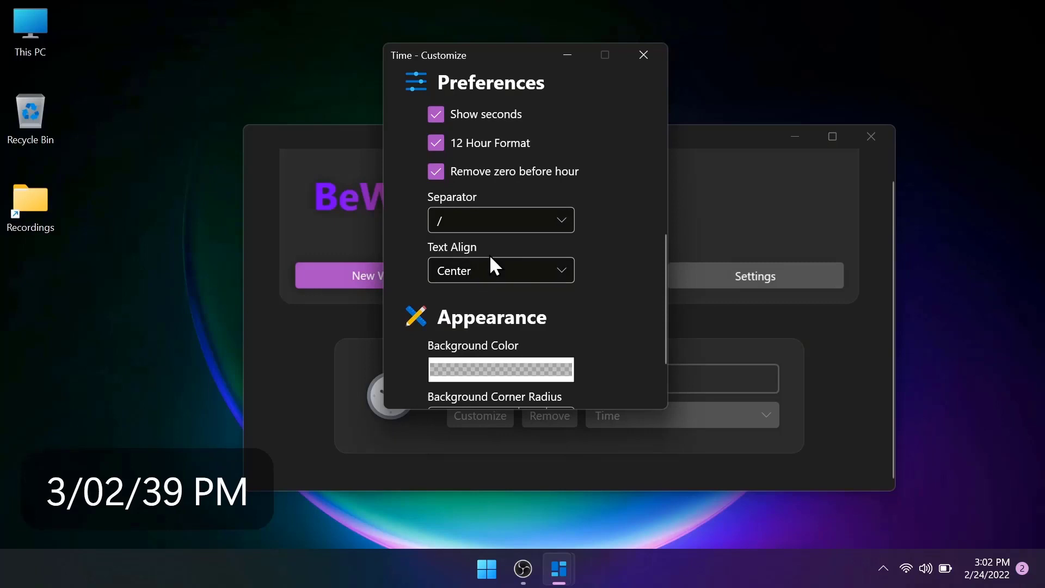
{"action": "left_click", "coordinate": [504, 227]}
{"action": "left_click", "coordinate": [492, 282]}
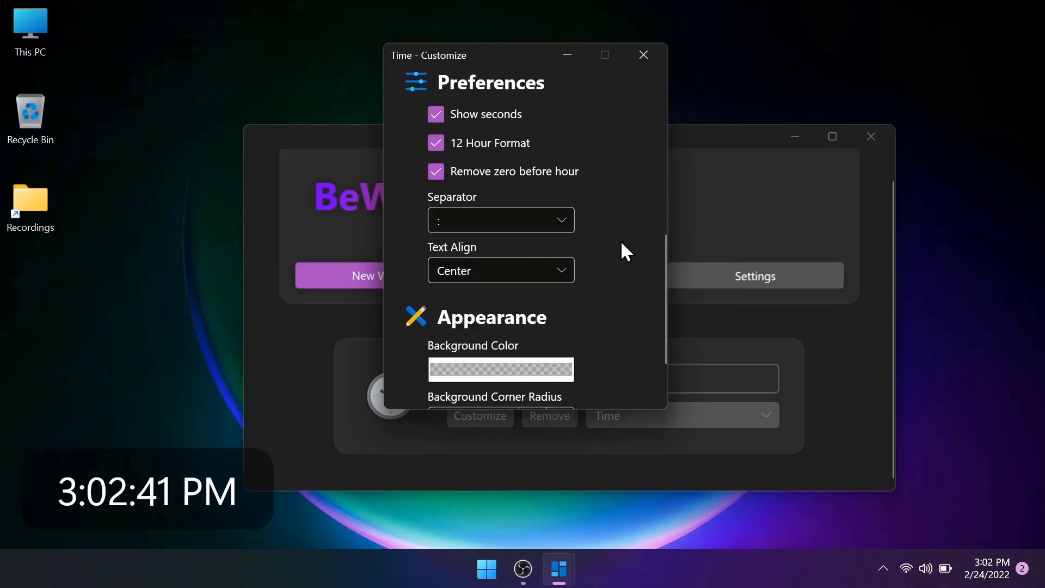
Step: Close the time widget's customization and add a second widget with its type set to App Shortcut
{"action": "scroll", "coordinate": [622, 242], "scroll_direction": "down", "scroll_amount": 2}
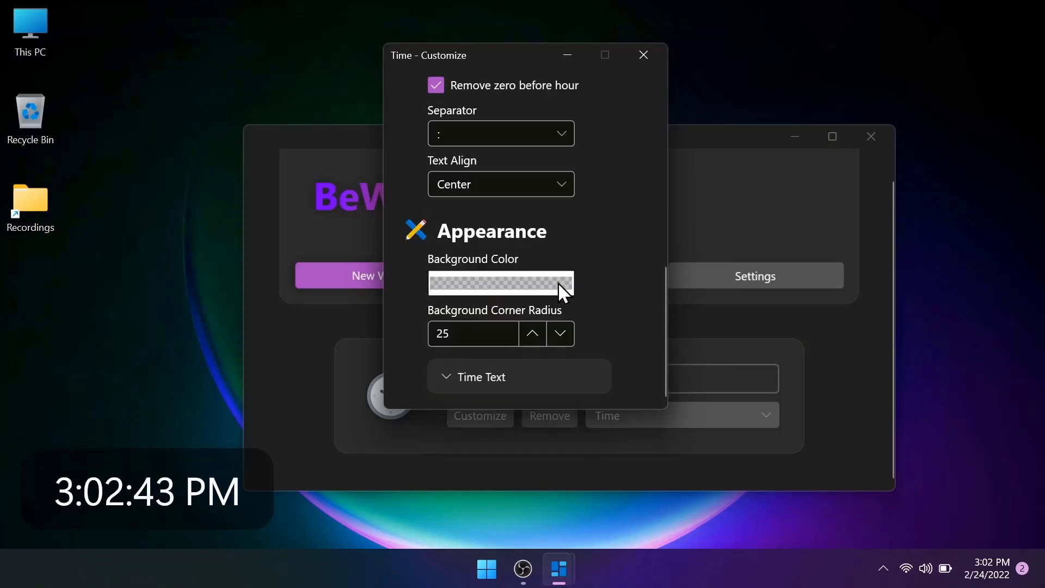
{"action": "left_click", "coordinate": [635, 48]}
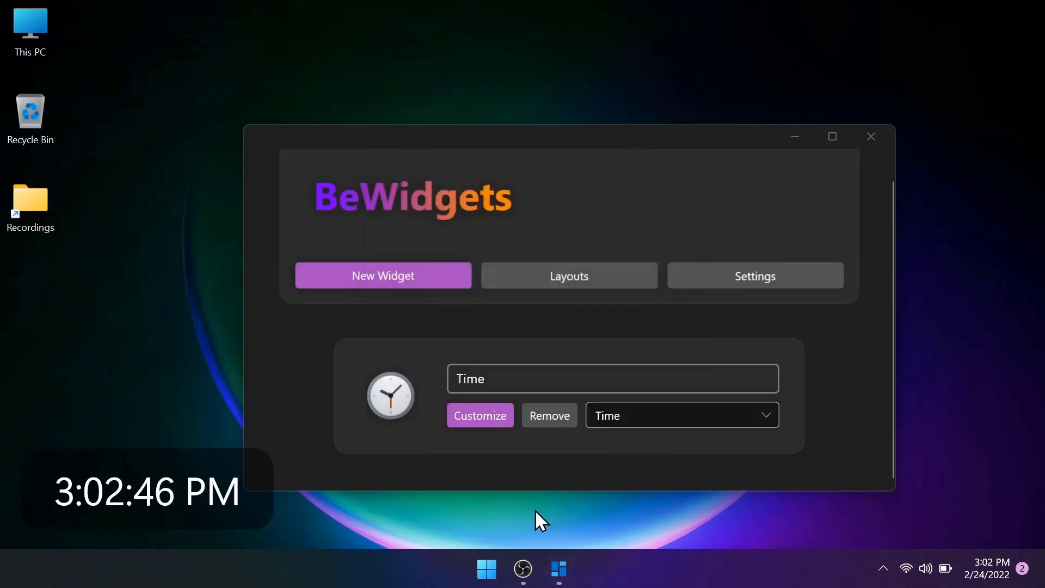
{"action": "left_click", "coordinate": [406, 281]}
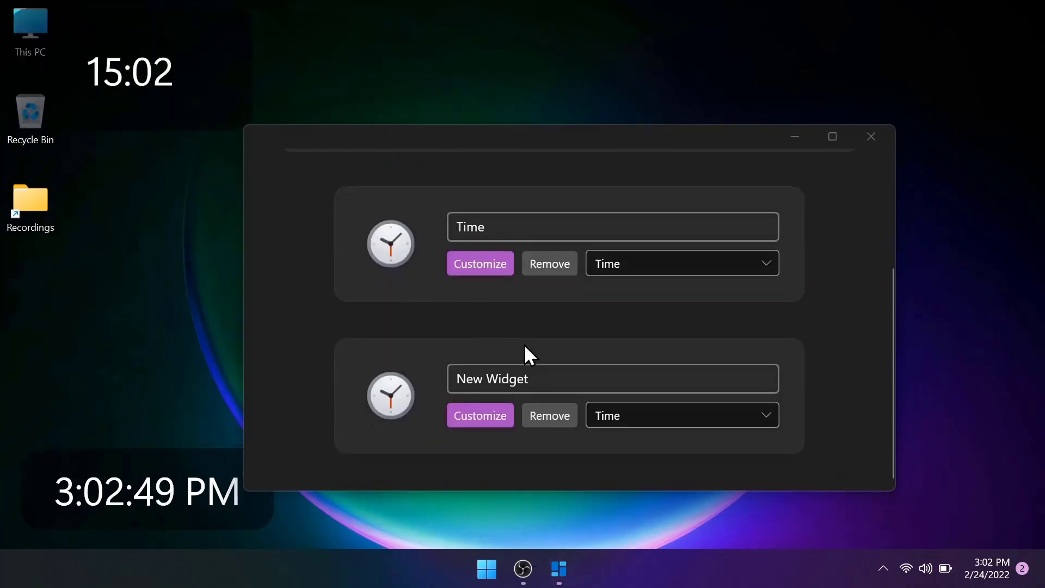
{"action": "left_click", "coordinate": [651, 414]}
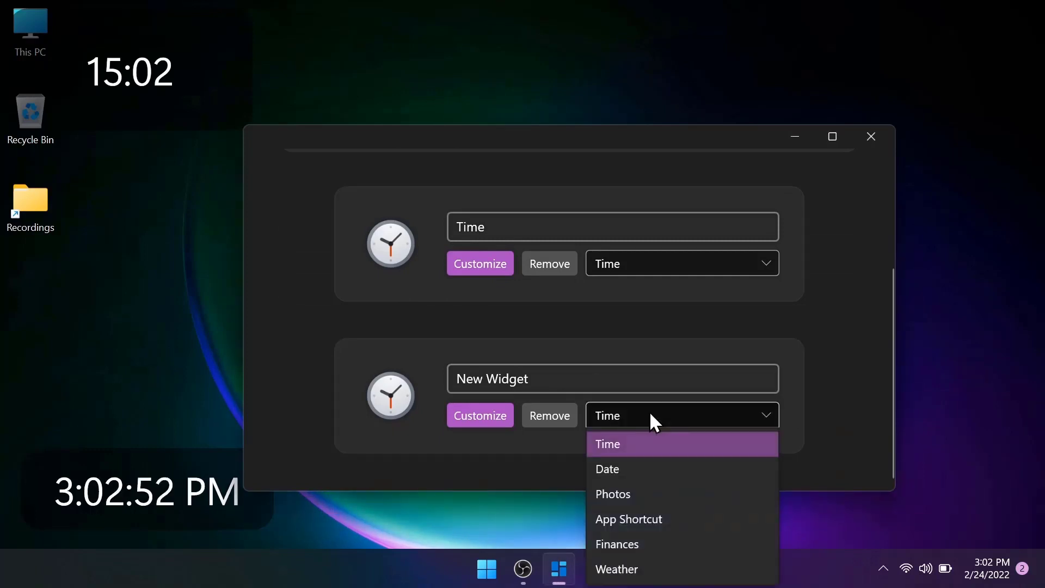
{"action": "left_click", "coordinate": [656, 519]}
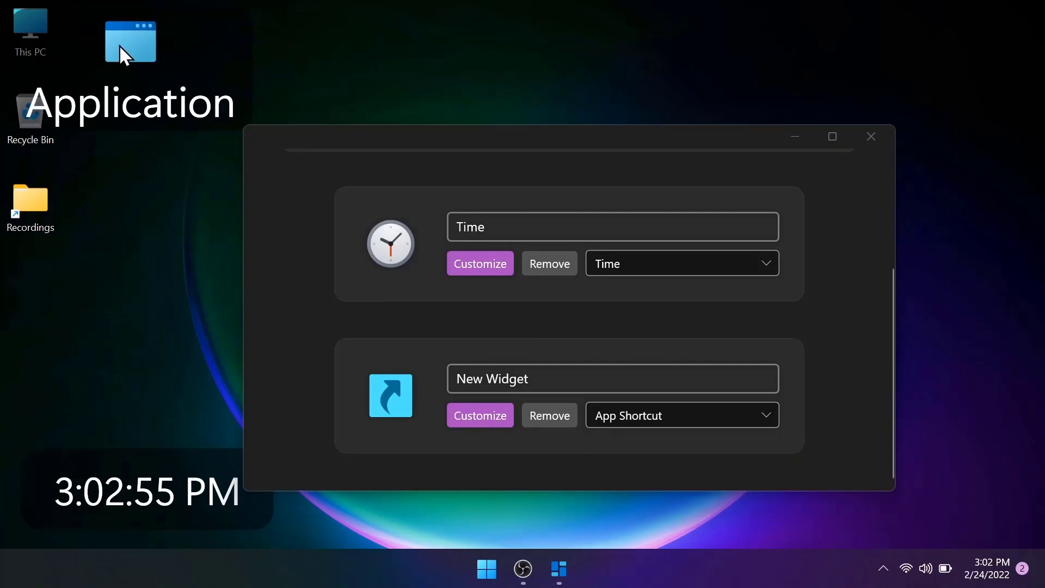
Step: Place the Application shortcut widget in the desktop's upper-right area and move the BeWidgets window clear of it
{"action": "left_click_drag", "start_coordinate": [121, 46], "coordinate": [890, 79]}
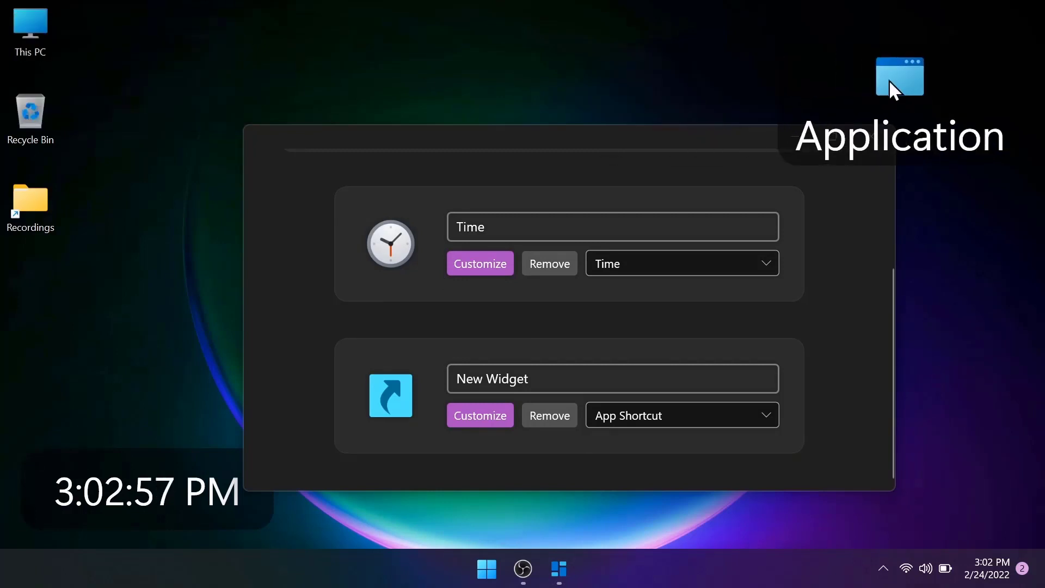
{"action": "left_click_drag", "start_coordinate": [620, 137], "coordinate": [450, 56]}
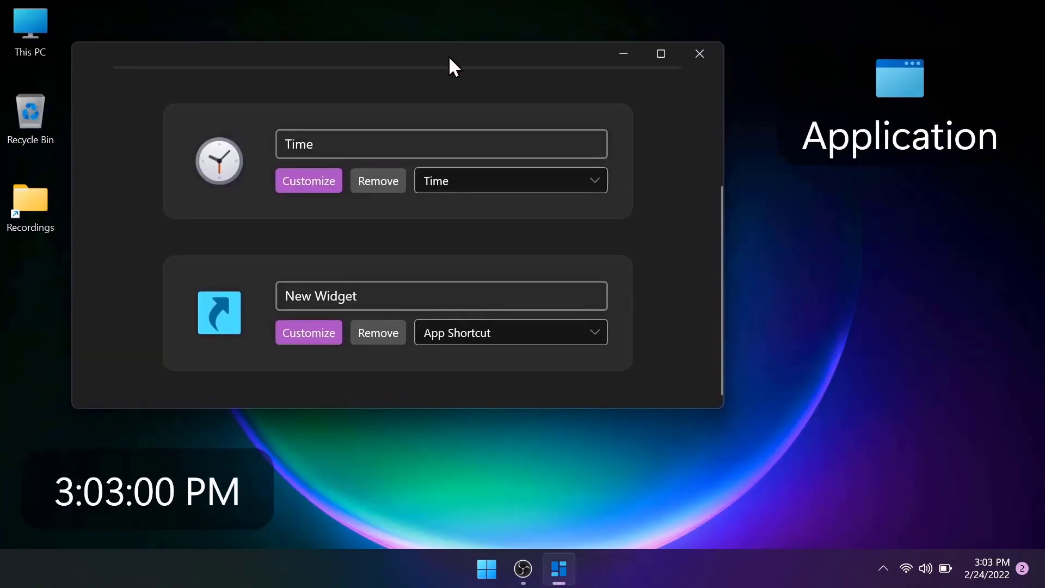
{"action": "left_click", "coordinate": [893, 90]}
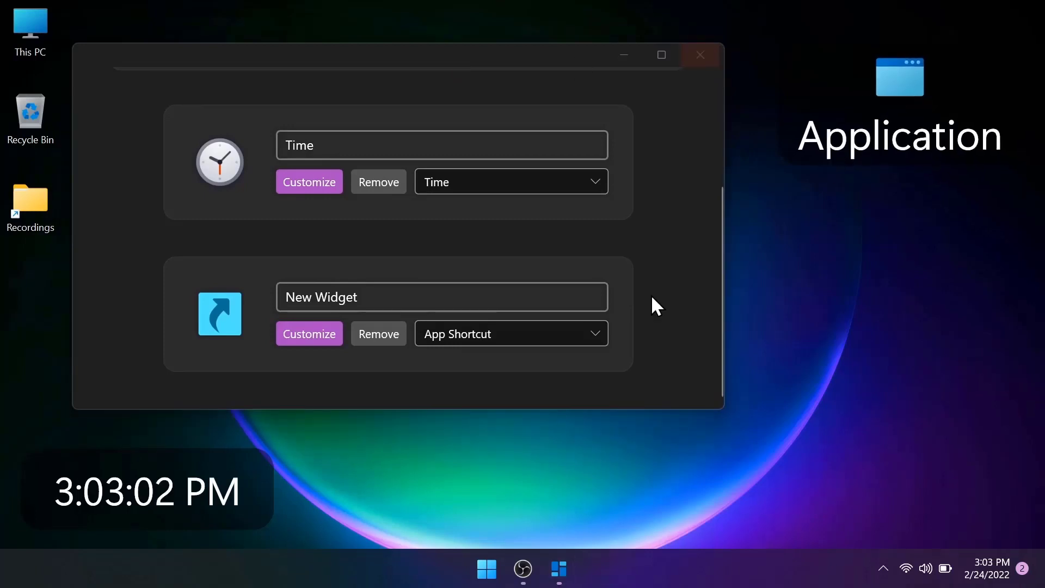
Step: Open the app shortcut widget's customization, set its width to 120 and reduce its height
{"action": "left_click", "coordinate": [287, 329]}
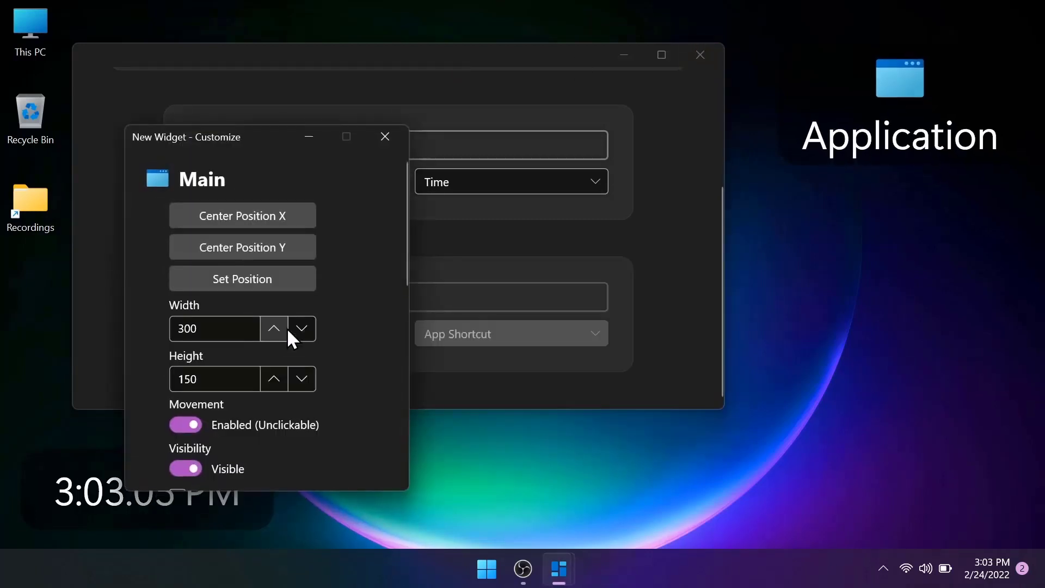
{"action": "scroll", "coordinate": [345, 290], "scroll_direction": "down", "scroll_amount": 5}
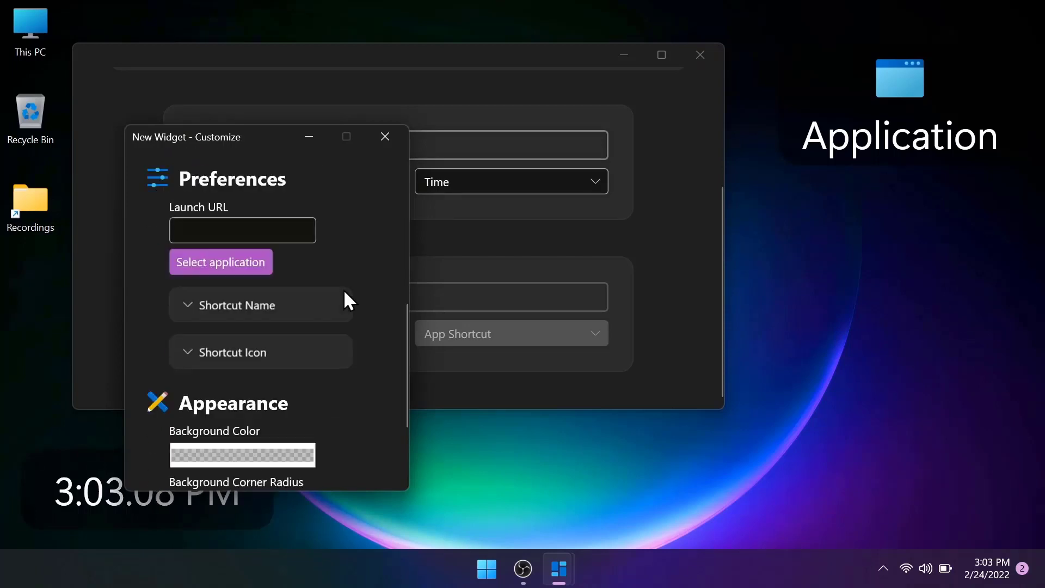
{"action": "scroll", "coordinate": [344, 290], "scroll_direction": "up", "scroll_amount": 5}
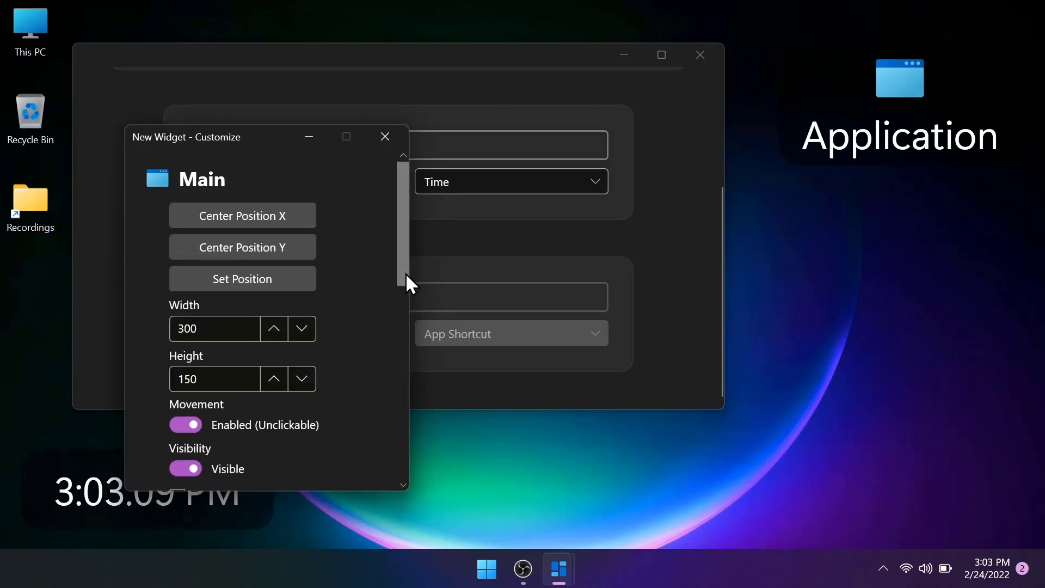
{"action": "left_click_drag", "start_coordinate": [406, 273], "coordinate": [405, 311]}
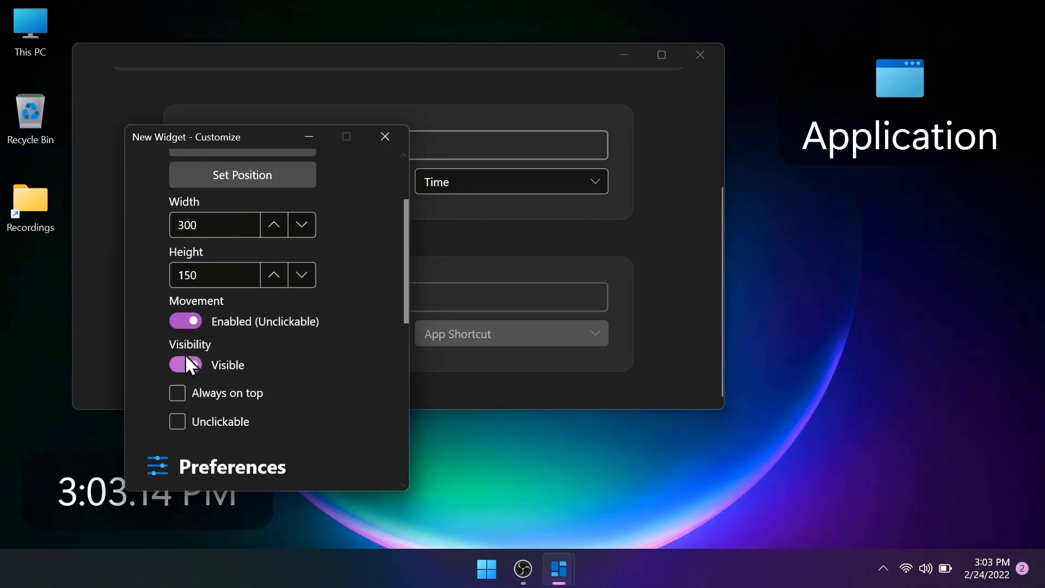
{"action": "left_click", "coordinate": [296, 236]}
{"action": "left_click", "coordinate": [297, 236]}
{"action": "left_click_drag", "start_coordinate": [297, 239], "coordinate": [294, 241]}
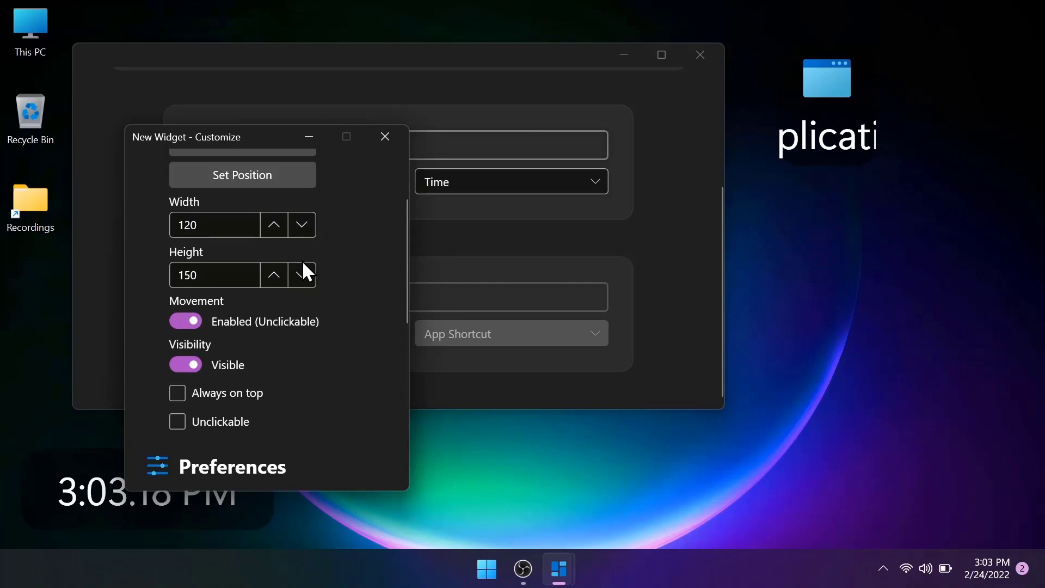
{"action": "left_click_drag", "start_coordinate": [313, 284], "coordinate": [313, 284]}
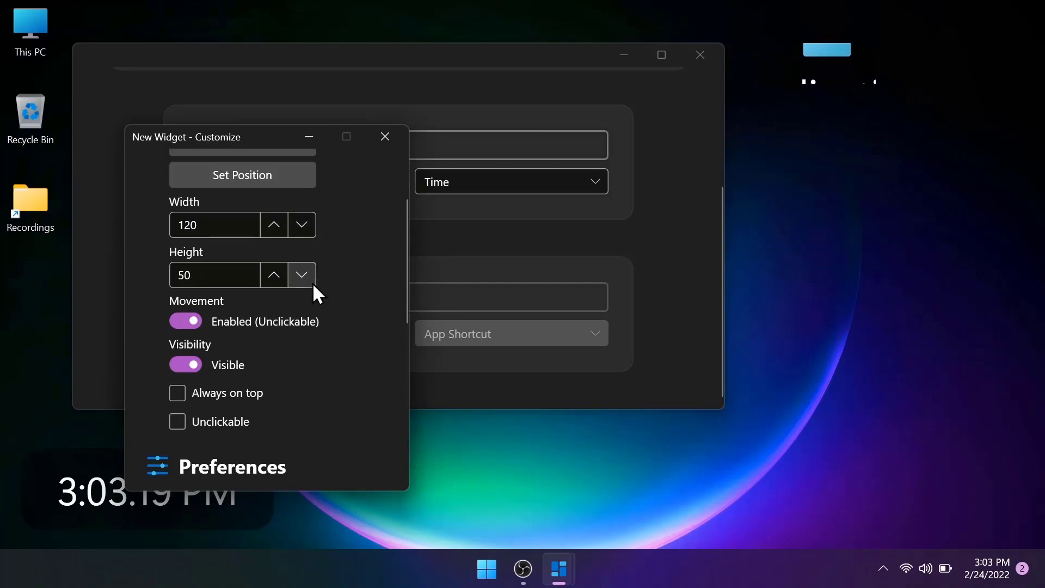
{"action": "left_click", "coordinate": [312, 283]}
{"action": "left_click", "coordinate": [281, 280]}
{"action": "left_click", "coordinate": [281, 280]}
Step: Look over the app shortcut widget's appearance and name text settings, and hide its shortcut name
{"action": "scroll", "coordinate": [360, 290], "scroll_direction": "down", "scroll_amount": 10}
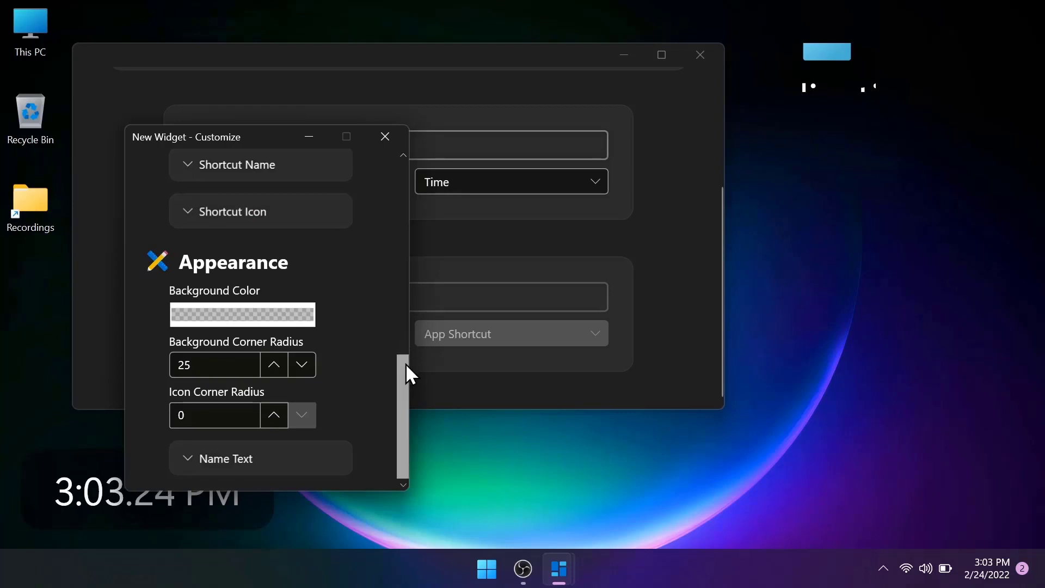
{"action": "left_click", "coordinate": [205, 456]}
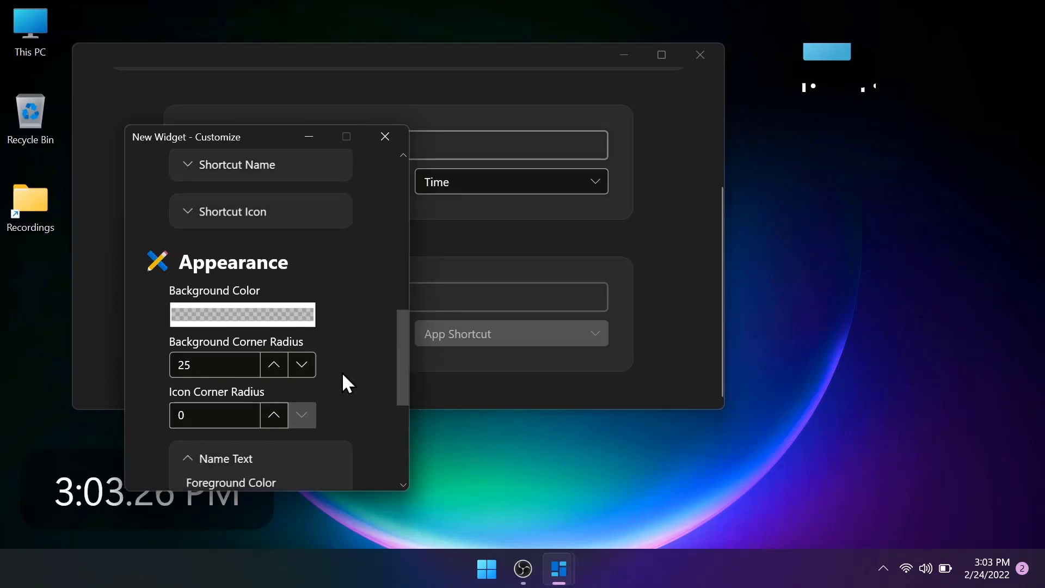
{"action": "scroll", "coordinate": [349, 375], "scroll_direction": "up", "scroll_amount": 1}
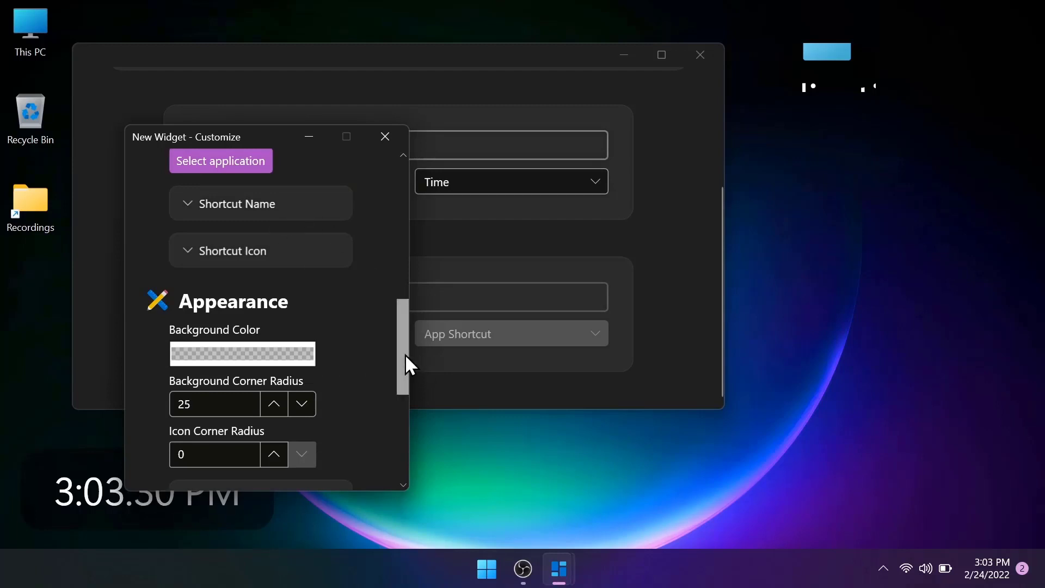
{"action": "mouse_move", "coordinate": [405, 354]}
{"action": "left_mouse_down"}
{"action": "mouse_move", "coordinate": [404, 294]}
{"action": "mouse_move", "coordinate": [403, 338]}
{"action": "left_mouse_up"}
{"action": "left_click", "coordinate": [295, 266]}
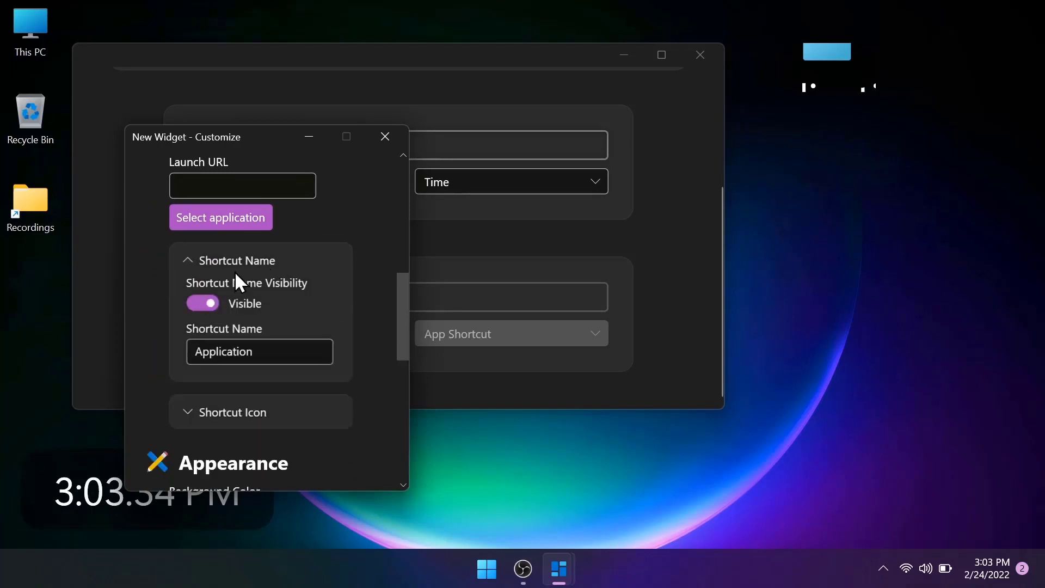
{"action": "left_click", "coordinate": [202, 300]}
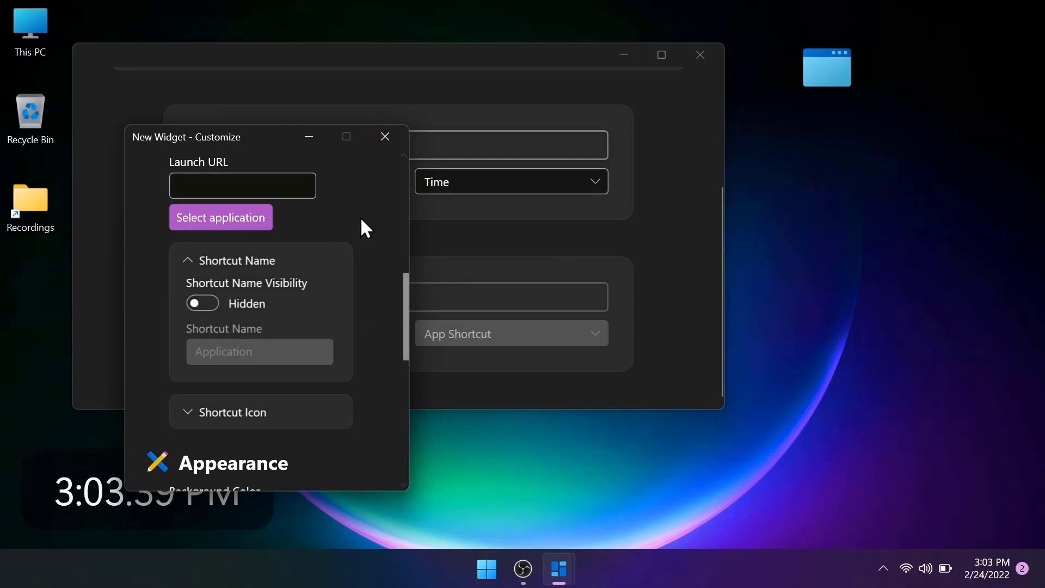
Step: Open the application picker for the app shortcut widget's launch URL
{"action": "scroll", "coordinate": [409, 299], "scroll_direction": "down", "scroll_amount": 1}
{"action": "left_click_drag", "start_coordinate": [406, 294], "coordinate": [409, 276]}
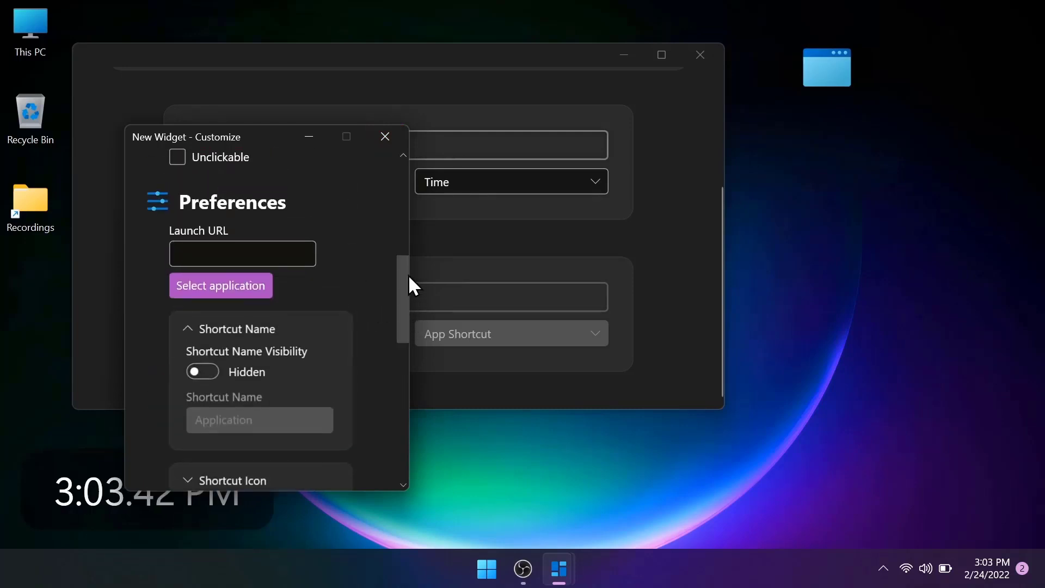
{"action": "left_click", "coordinate": [256, 289]}
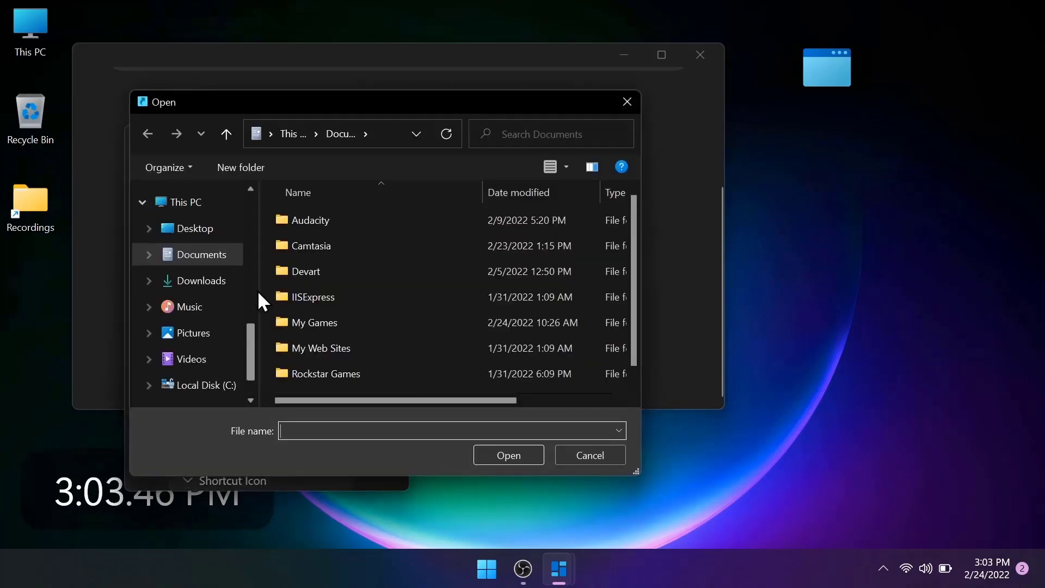
Step: Look through the Visual Studio 2022 folder in Documents and Program Files (x86) on Local Disk (C:) for an application
{"action": "scroll", "coordinate": [413, 331], "scroll_direction": "down", "scroll_amount": 1}
{"action": "scroll", "coordinate": [413, 331], "scroll_direction": "up", "scroll_amount": 1}
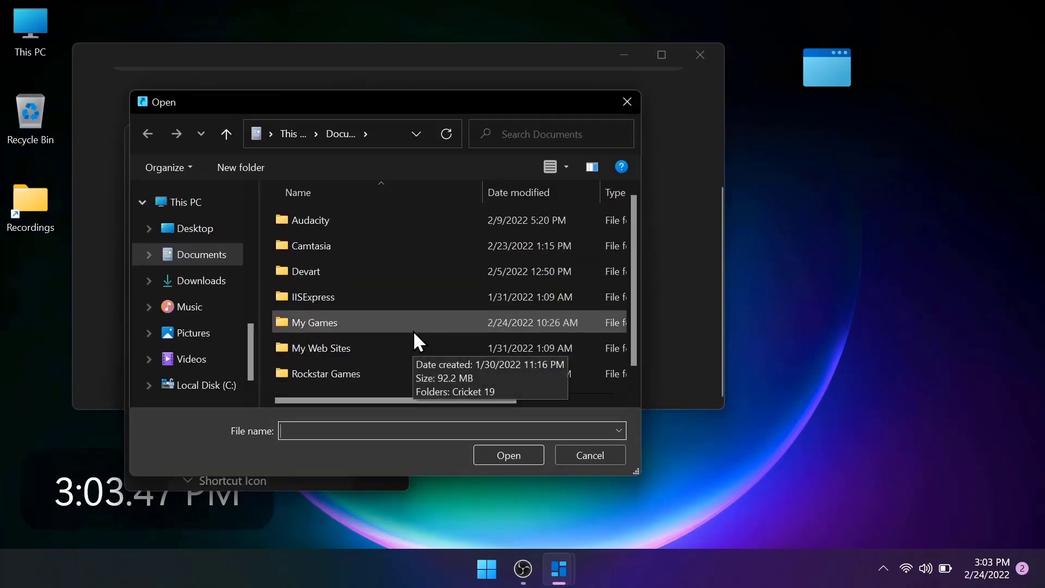
{"action": "scroll", "coordinate": [413, 331], "scroll_direction": "down", "scroll_amount": 1}
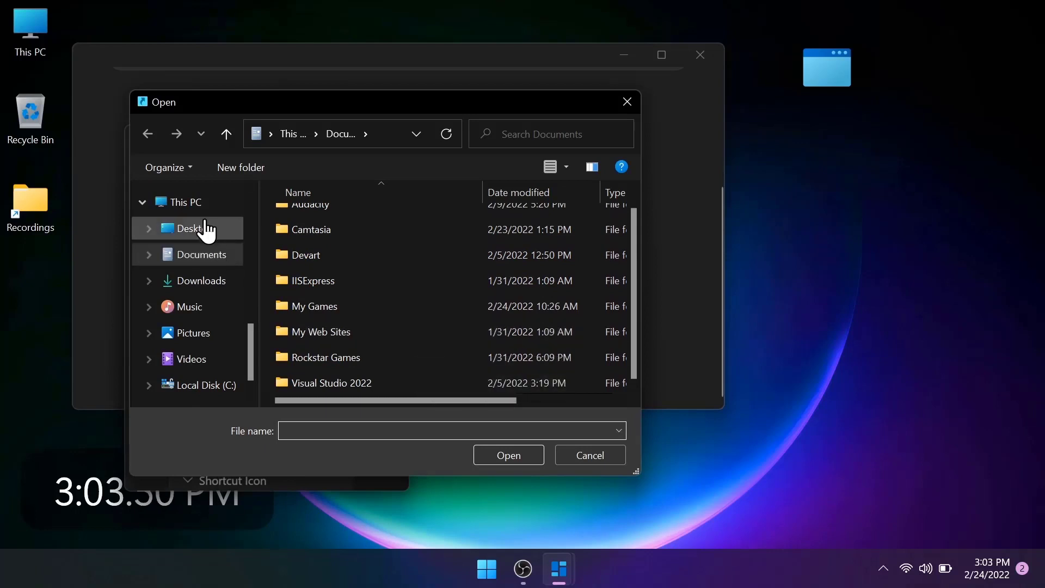
{"action": "double_click", "coordinate": [353, 381]}
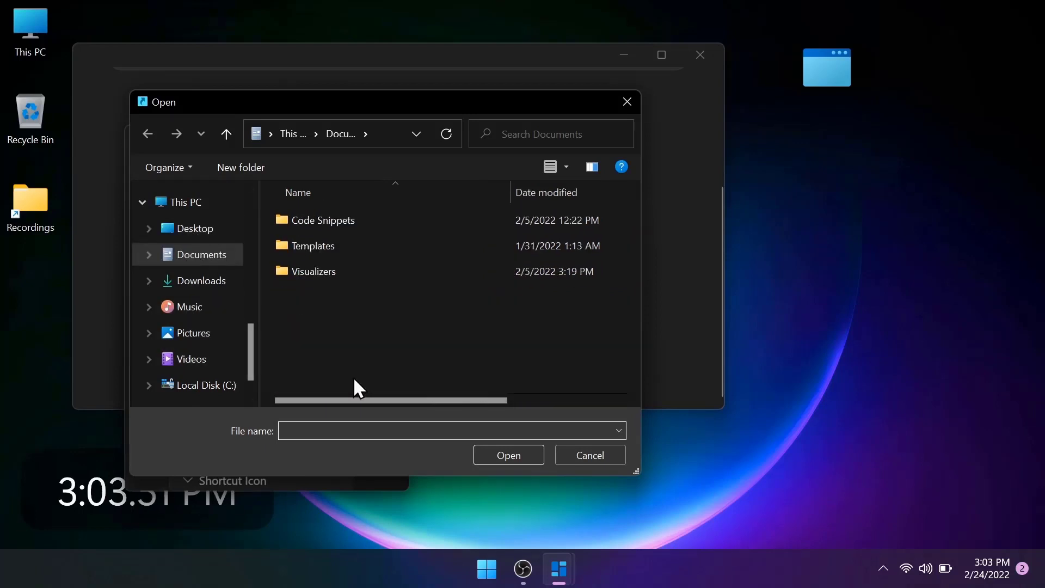
{"action": "left_click", "coordinate": [194, 389]}
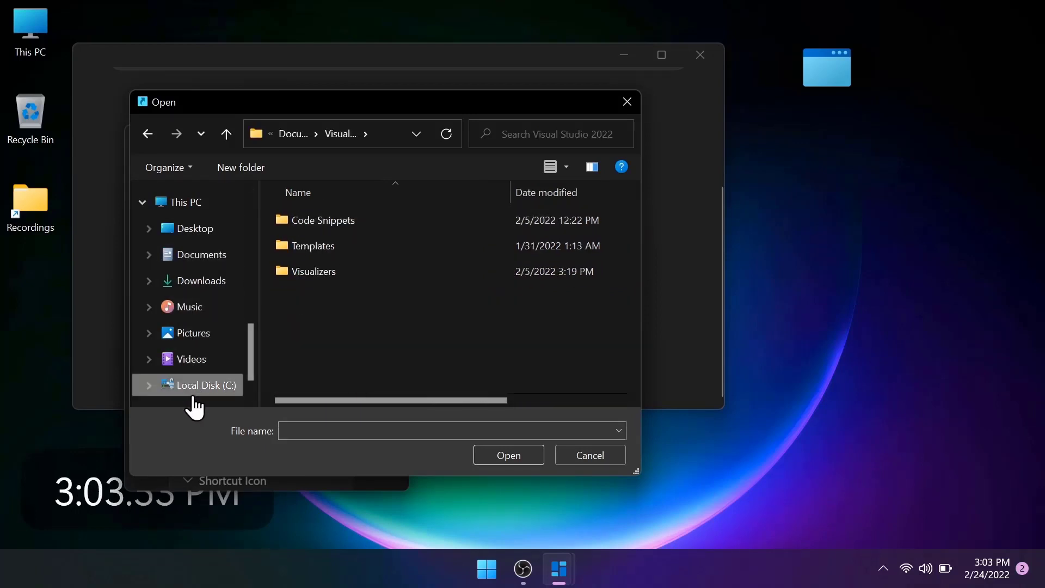
{"action": "left_click", "coordinate": [387, 295]}
{"action": "double_click", "coordinate": [388, 296]}
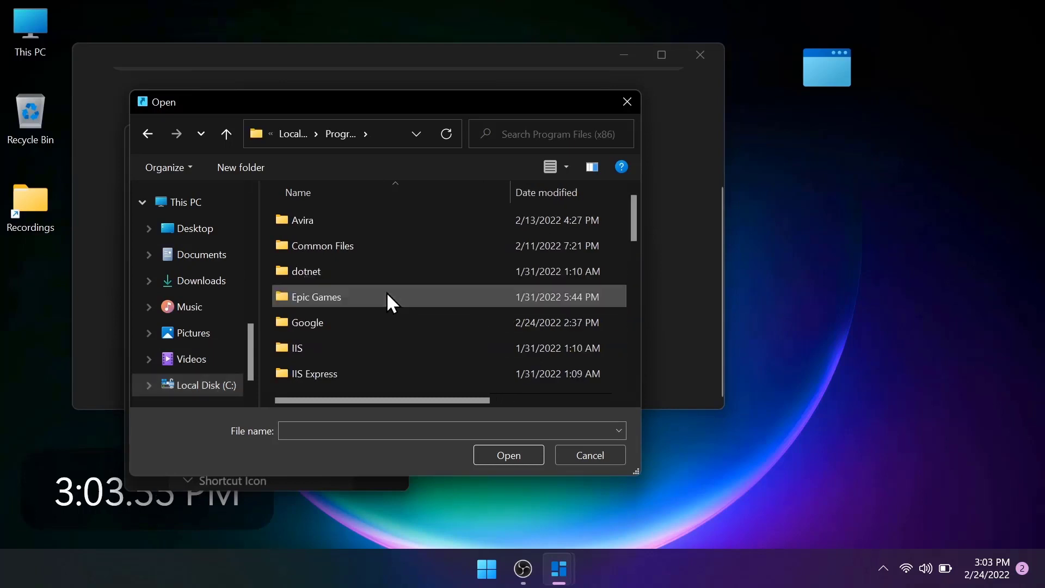
{"action": "scroll", "coordinate": [388, 296], "scroll_direction": "down", "scroll_amount": 3}
{"action": "scroll", "coordinate": [387, 297], "scroll_direction": "up", "scroll_amount": 3}
Step: Browse to the Steam folder inside the Gaming folder on the Work (D:) drive
{"action": "scroll", "coordinate": [186, 356], "scroll_direction": "down", "scroll_amount": 2}
{"action": "left_click", "coordinate": [189, 353]}
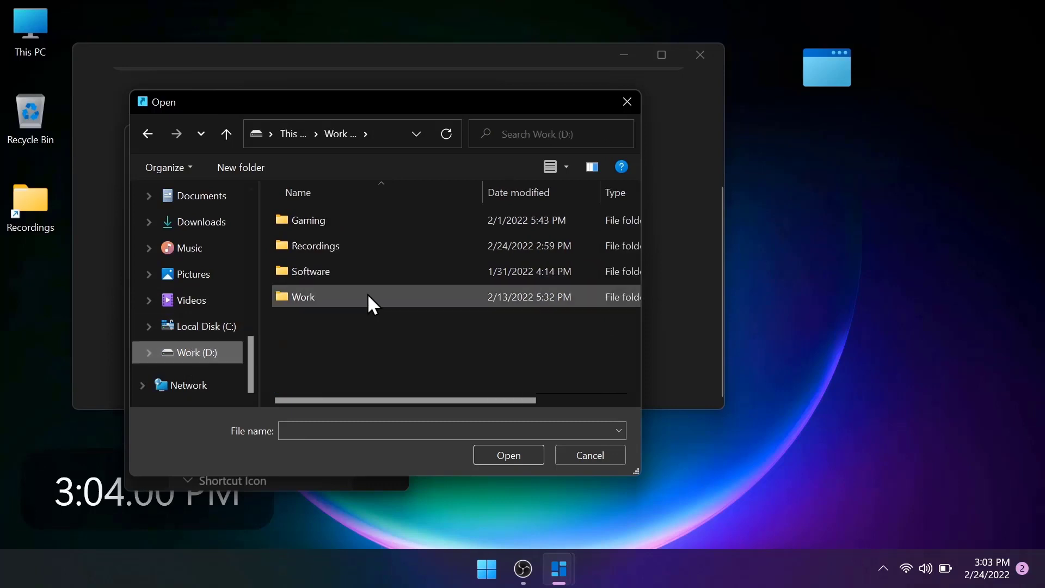
{"action": "double_click", "coordinate": [389, 218]}
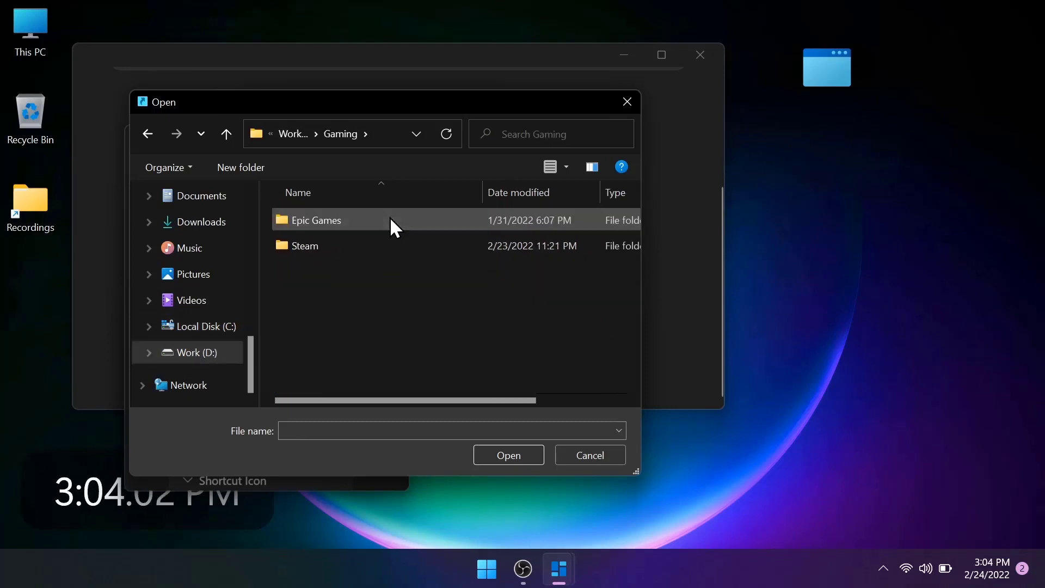
{"action": "double_click", "coordinate": [345, 244]}
Step: Find steam.exe in the Steam folder and set it as the application the shortcut widget launches
{"action": "scroll", "coordinate": [493, 335], "scroll_direction": "down", "scroll_amount": 5}
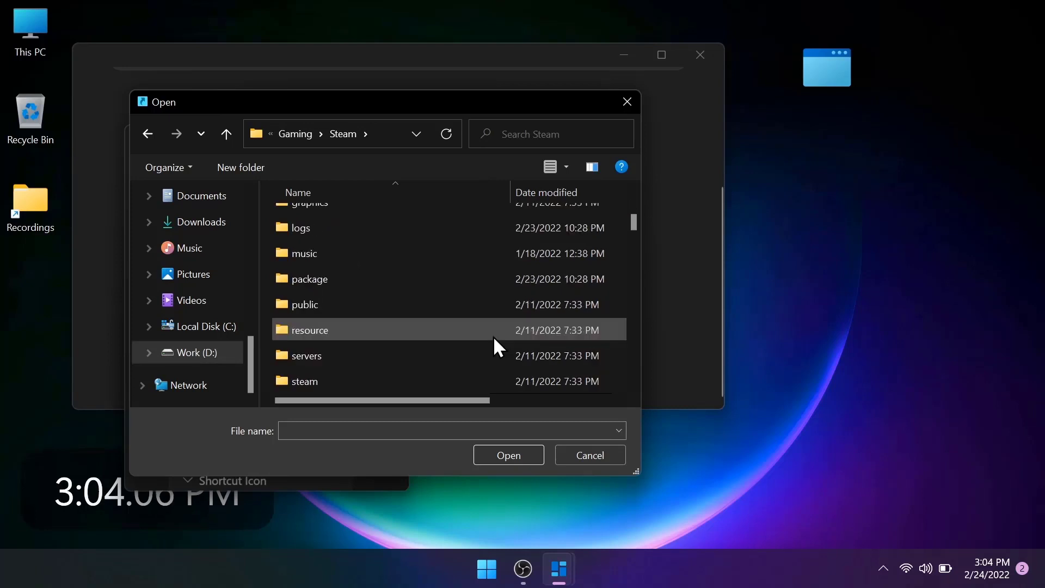
{"action": "scroll", "coordinate": [493, 336], "scroll_direction": "down", "scroll_amount": 2}
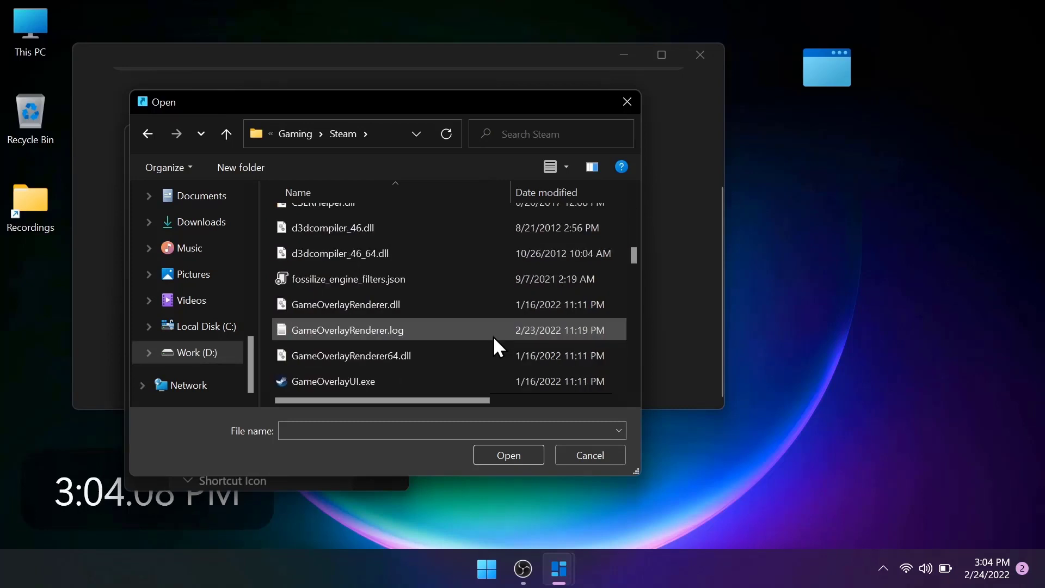
{"action": "scroll", "coordinate": [493, 336], "scroll_direction": "down", "scroll_amount": 6}
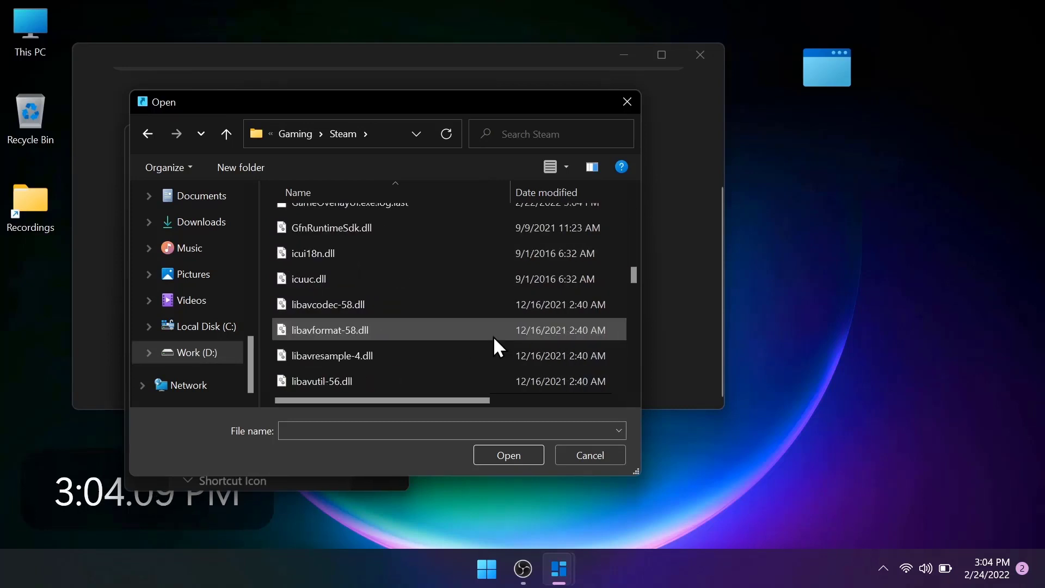
{"action": "scroll", "coordinate": [493, 336], "scroll_direction": "down", "scroll_amount": 3}
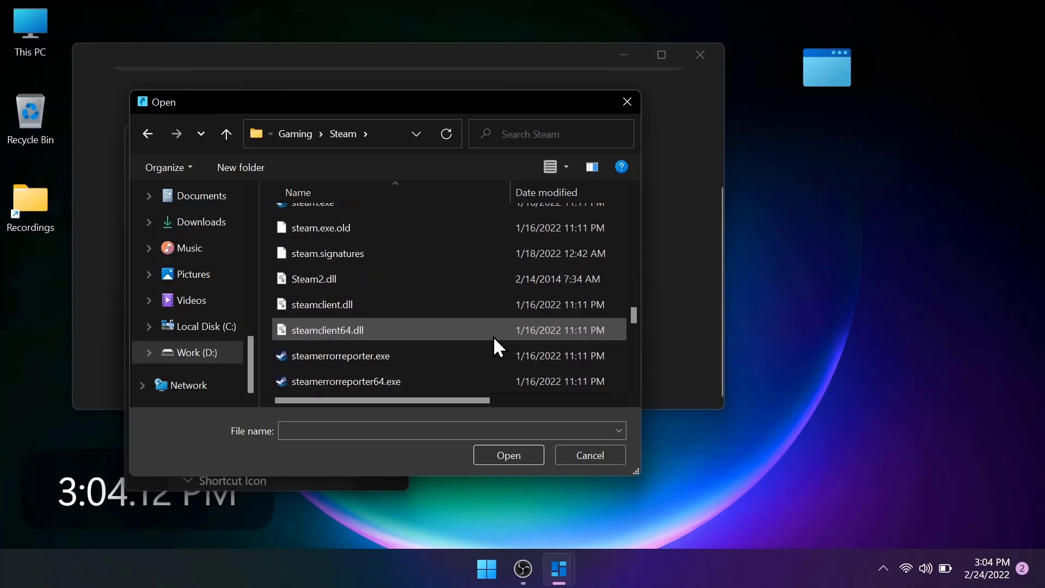
{"action": "scroll", "coordinate": [514, 285], "scroll_direction": "up", "scroll_amount": 15}
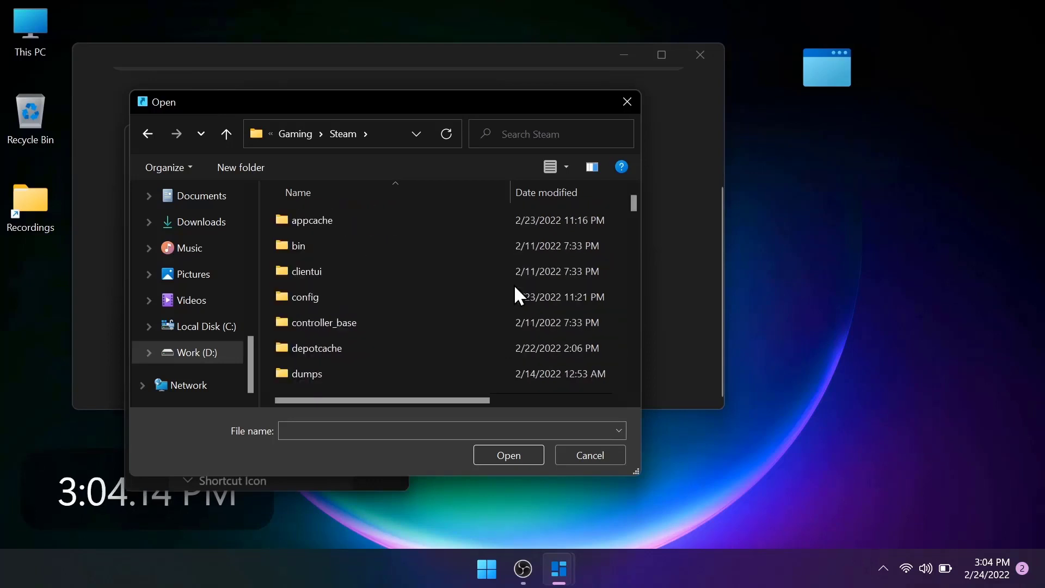
{"action": "key", "text": "Down"}
{"action": "key", "text": "Down"}
{"action": "key", "text": "Down"}
{"action": "key", "text": "Down"}
{"action": "key", "text": "Down"}
{"action": "key", "text": "Down"}
{"action": "key", "text": "Down"}
{"action": "key", "text": "Down"}
{"action": "key", "text": "Down"}
{"action": "key", "text": "Down"}
{"action": "key", "text": "Down"}
{"action": "key", "text": "Down"}
{"action": "key", "text": "Down"}
{"action": "key", "text": "Down"}
{"action": "key", "text": "Down"}
{"action": "key", "text": "Down"}
{"action": "key", "text": "Down"}
{"action": "key", "text": "Down"}
{"action": "key", "text": "Down"}
{"action": "key", "text": "Down"}
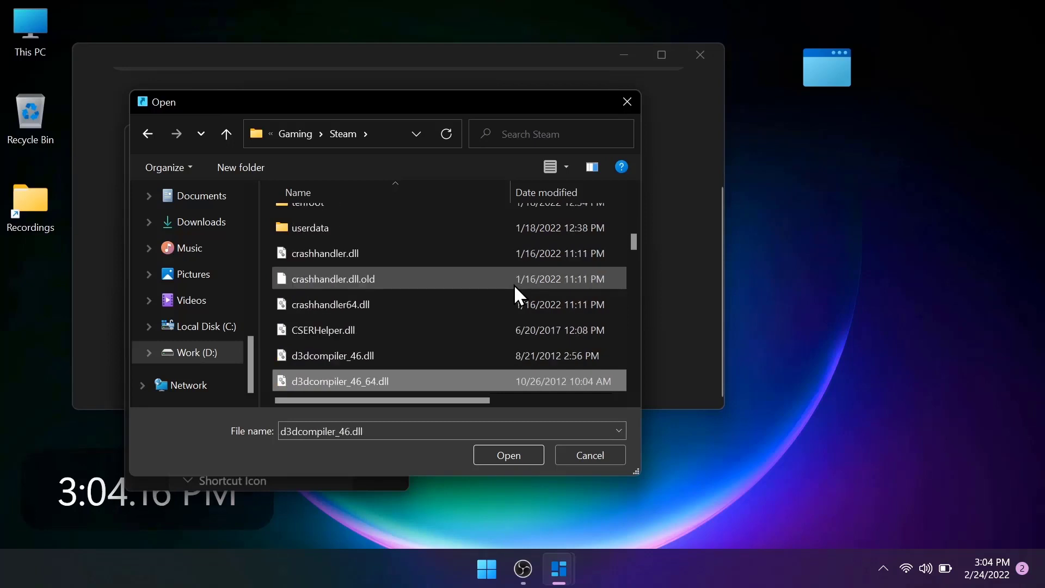
{"action": "key", "text": "Down"}
{"action": "key", "text": "Down"}
{"action": "key", "text": "Down"}
{"action": "key", "text": "Down"}
{"action": "key", "text": "Down"}
{"action": "key", "text": "Down"}
{"action": "key", "text": "Down"}
{"action": "key", "text": "Down"}
{"action": "key", "text": "Down"}
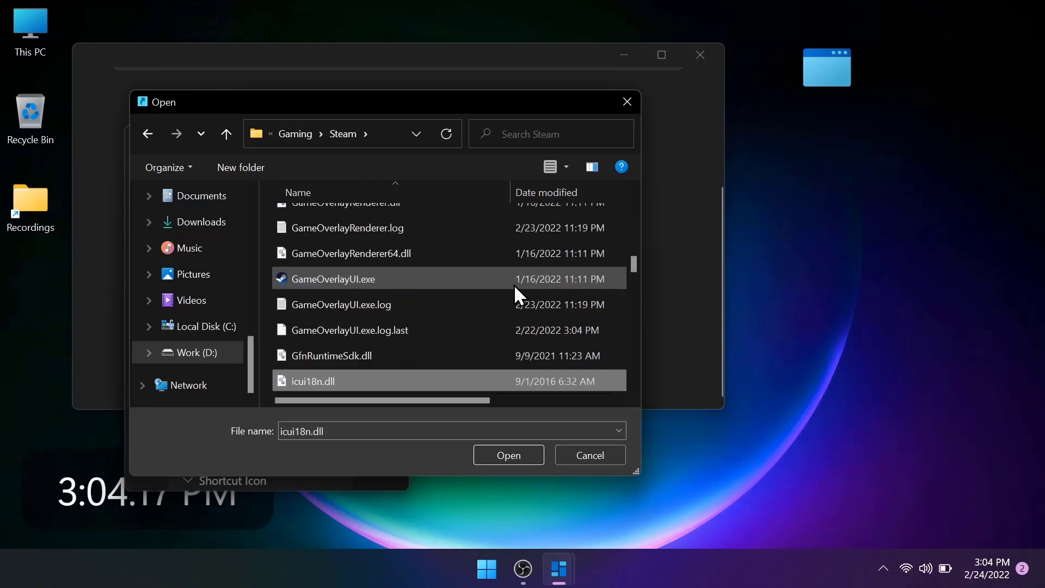
{"action": "key", "text": "Down"}
{"action": "key", "text": "Down"}
{"action": "key", "text": "Down"}
{"action": "key", "text": "Down"}
{"action": "key", "text": "Down"}
{"action": "key", "text": "Down"}
{"action": "key", "text": "Down"}
{"action": "key", "text": "Down"}
{"action": "key", "text": "Down"}
{"action": "key", "text": "Down"}
{"action": "key", "text": "Down"}
{"action": "key", "text": "Down"}
{"action": "key", "text": "Down"}
{"action": "key", "text": "Down"}
{"action": "key", "text": "Down"}
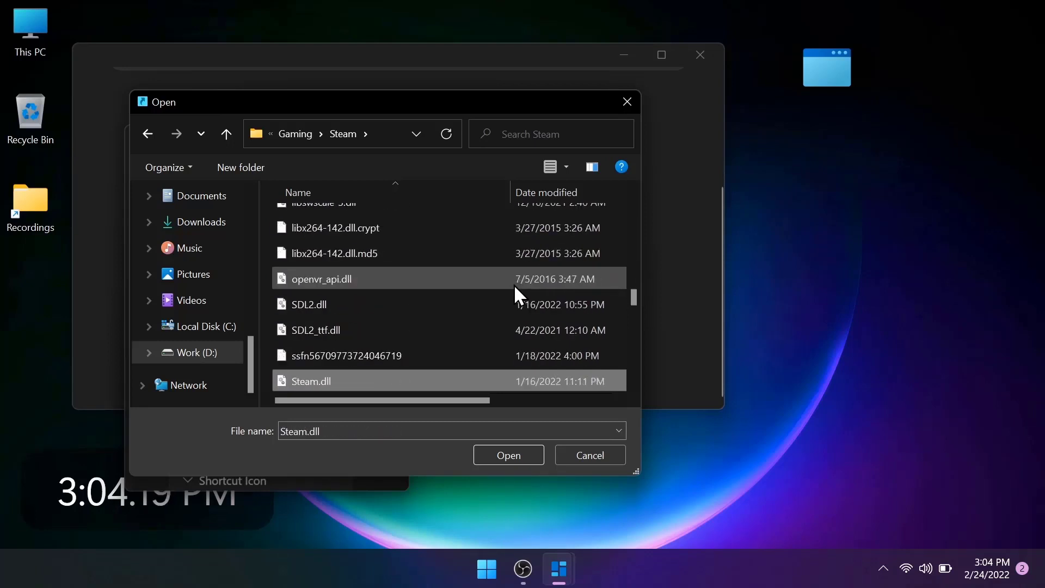
{"action": "key", "text": "Up"}
{"action": "key", "text": "Up"}
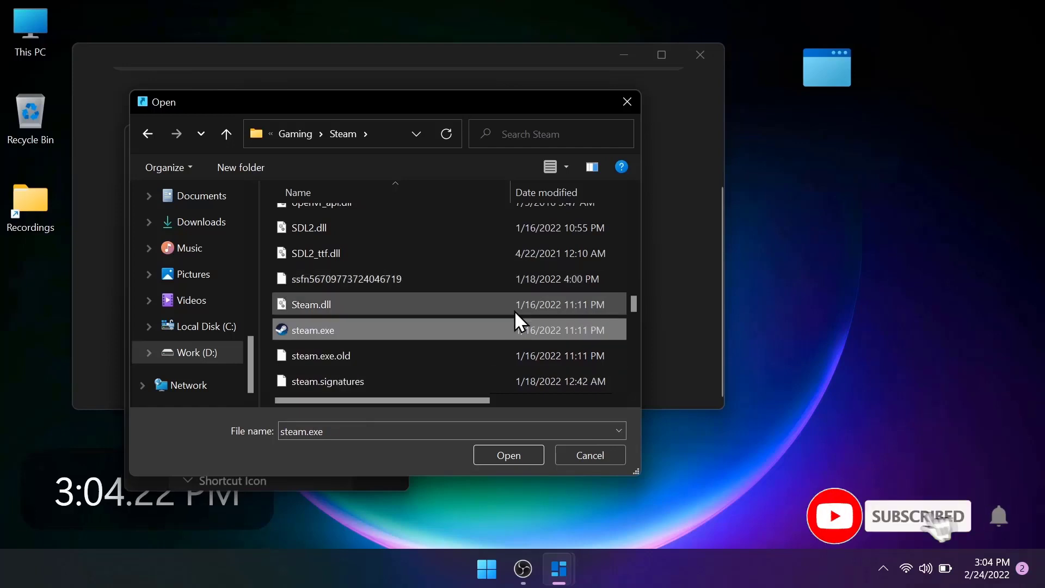
{"action": "left_click", "coordinate": [485, 453]}
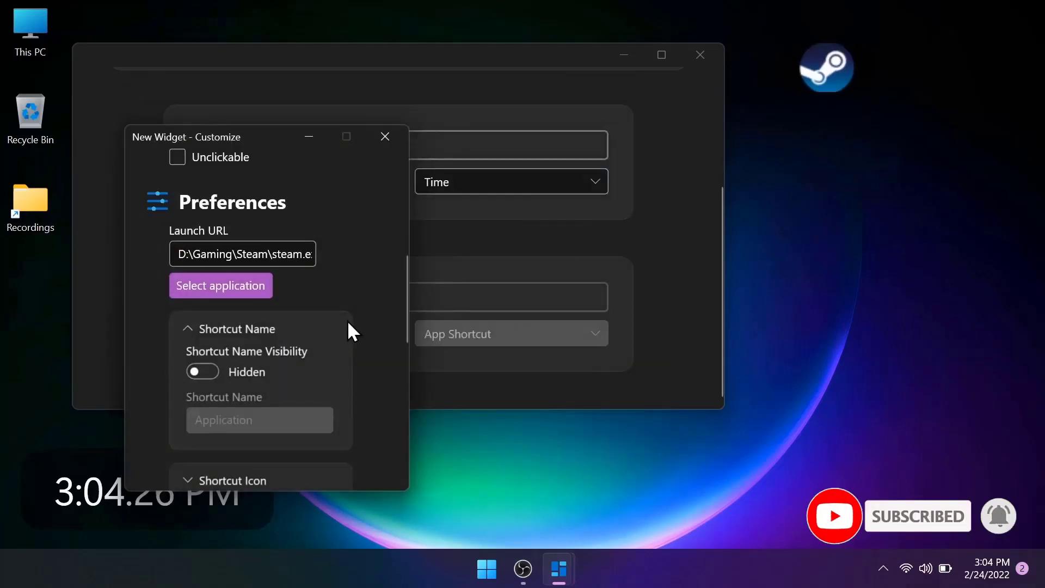
Step: Disable movement for the Steam shortcut widget so that it becomes clickable
{"action": "scroll", "coordinate": [348, 324], "scroll_direction": "up", "scroll_amount": 5}
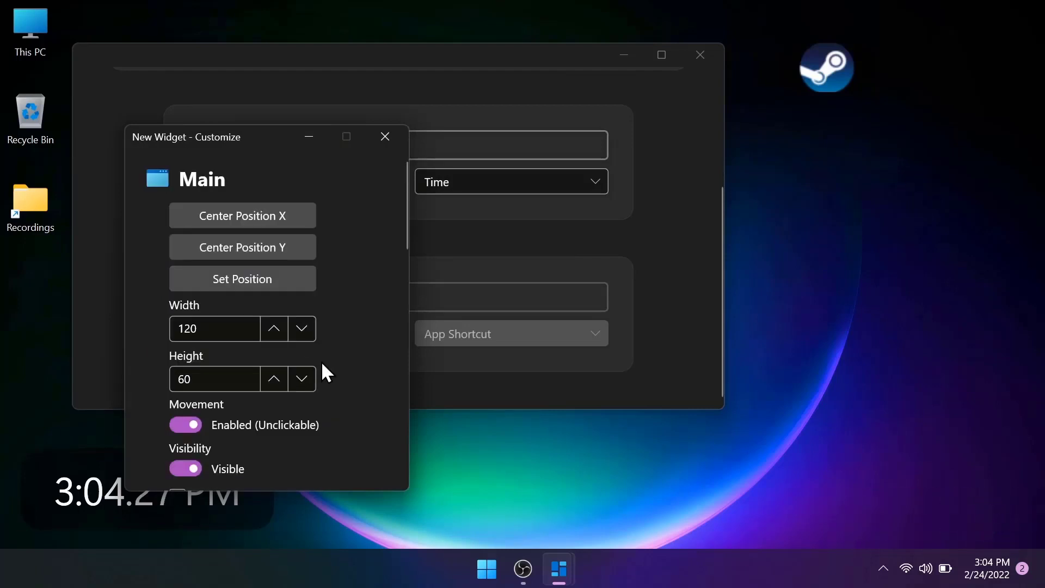
{"action": "scroll", "coordinate": [322, 363], "scroll_direction": "down", "scroll_amount": 3}
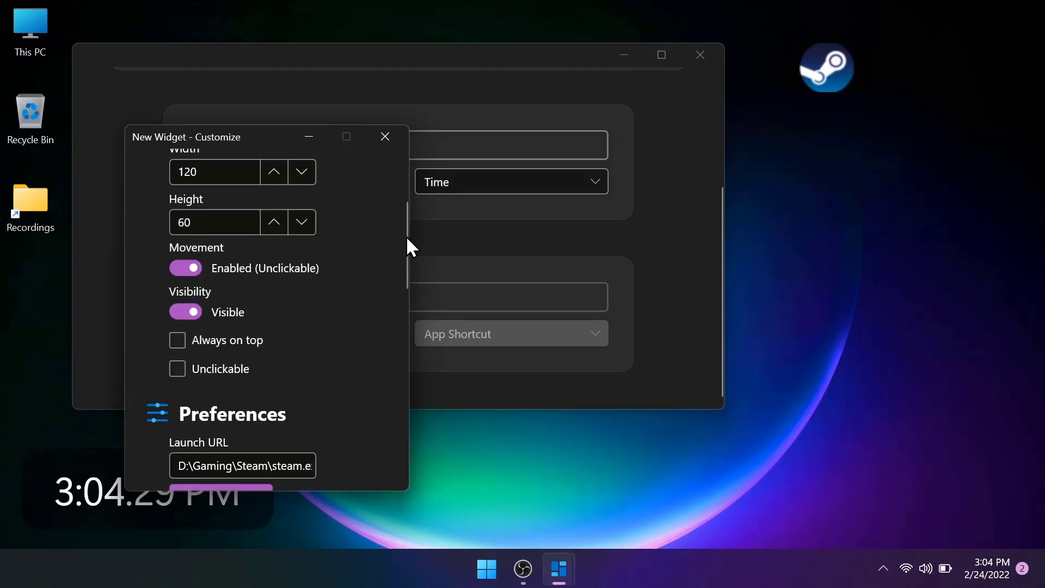
{"action": "scroll", "coordinate": [377, 332], "scroll_direction": "down", "scroll_amount": 5}
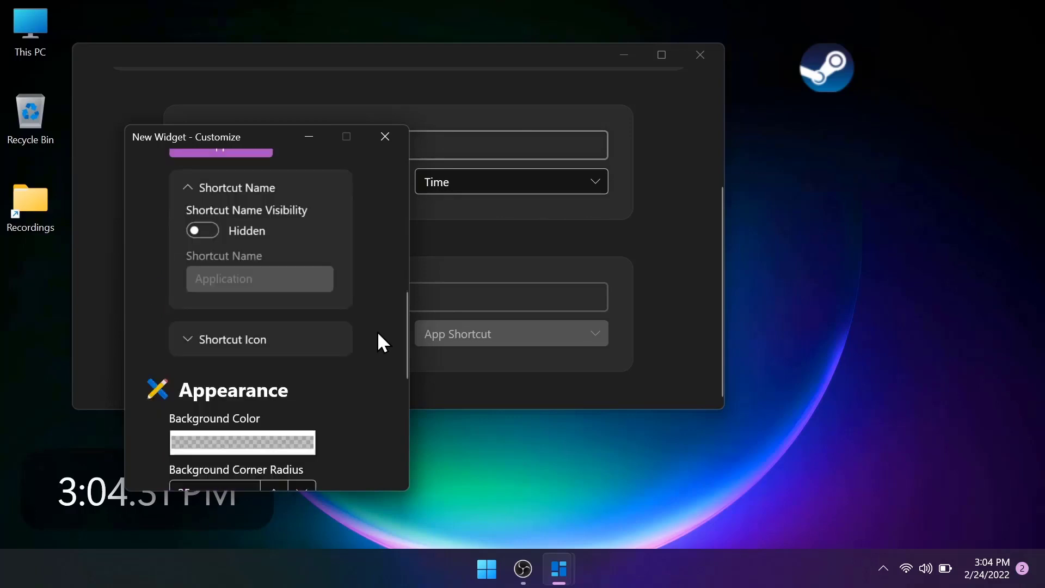
{"action": "scroll", "coordinate": [378, 332], "scroll_direction": "up", "scroll_amount": 10}
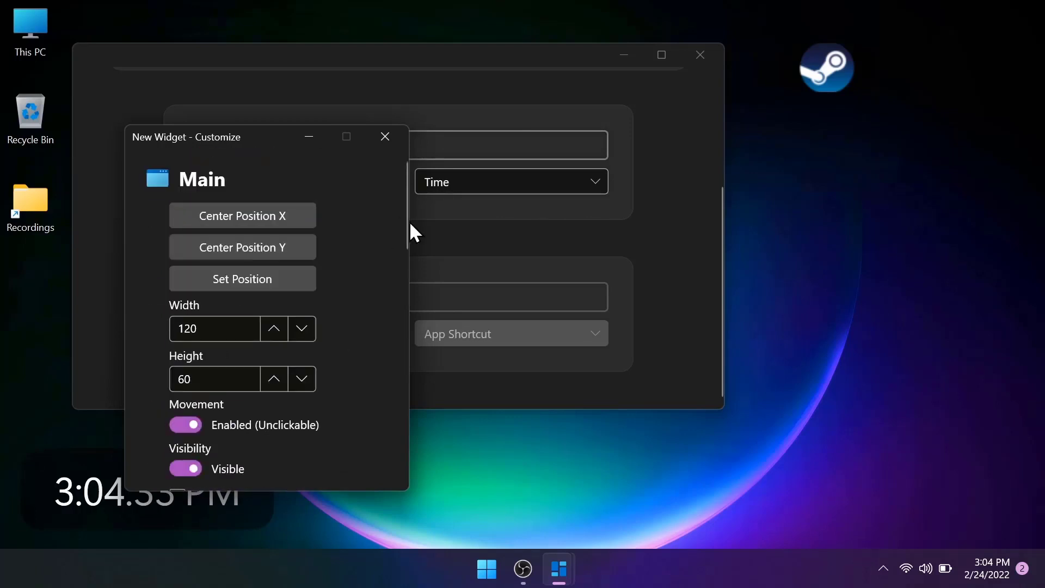
{"action": "left_click_drag", "start_coordinate": [402, 215], "coordinate": [411, 256]}
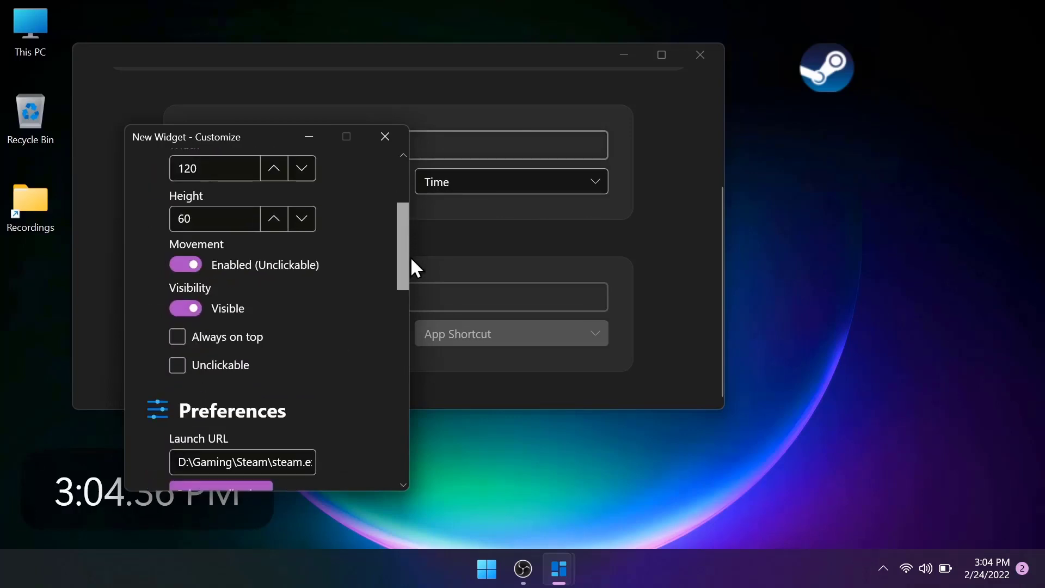
{"action": "left_click", "coordinate": [191, 265]}
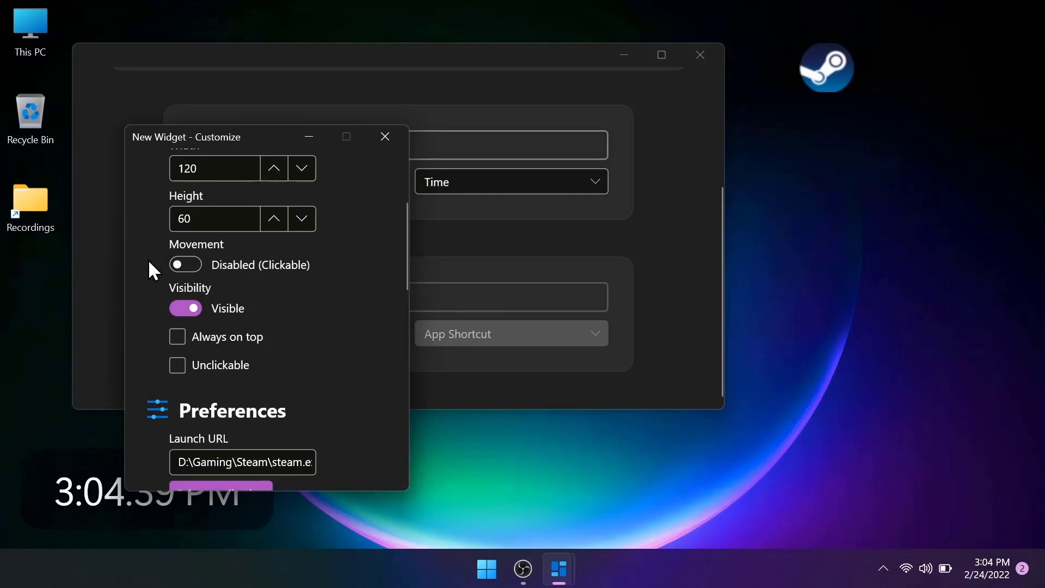
Step: Test the shortcut widget by launching Steam from the desktop
{"action": "left_click", "coordinate": [815, 65]}
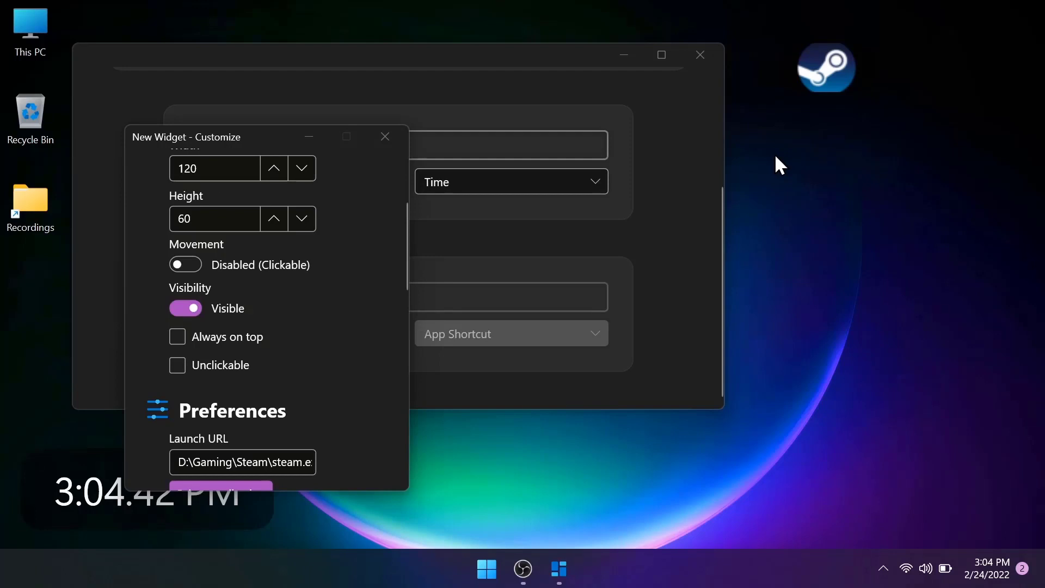
{"action": "left_click_drag", "start_coordinate": [775, 154], "coordinate": [696, 280]}
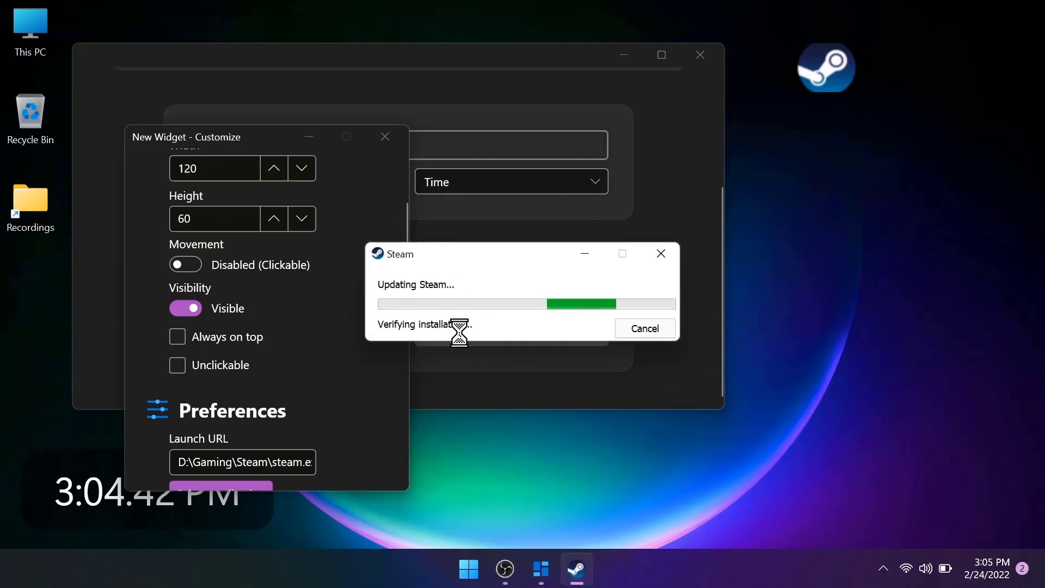
{"action": "left_click", "coordinate": [645, 328]}
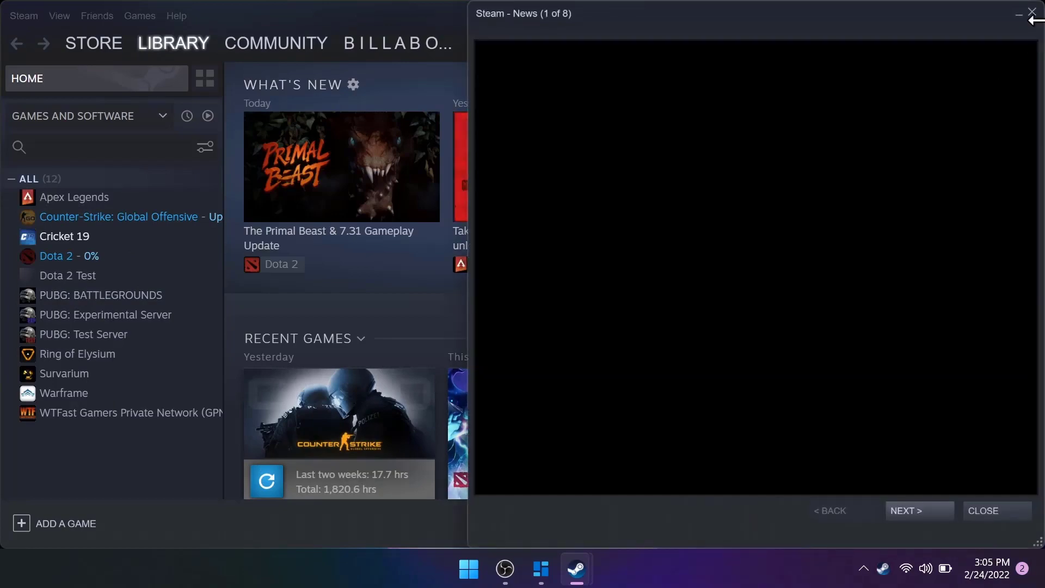
Step: Close Steam's news, library and friends windows, and close the shortcut widget's customization to return to the main BeWidgets page
{"action": "left_click", "coordinate": [1032, 15]}
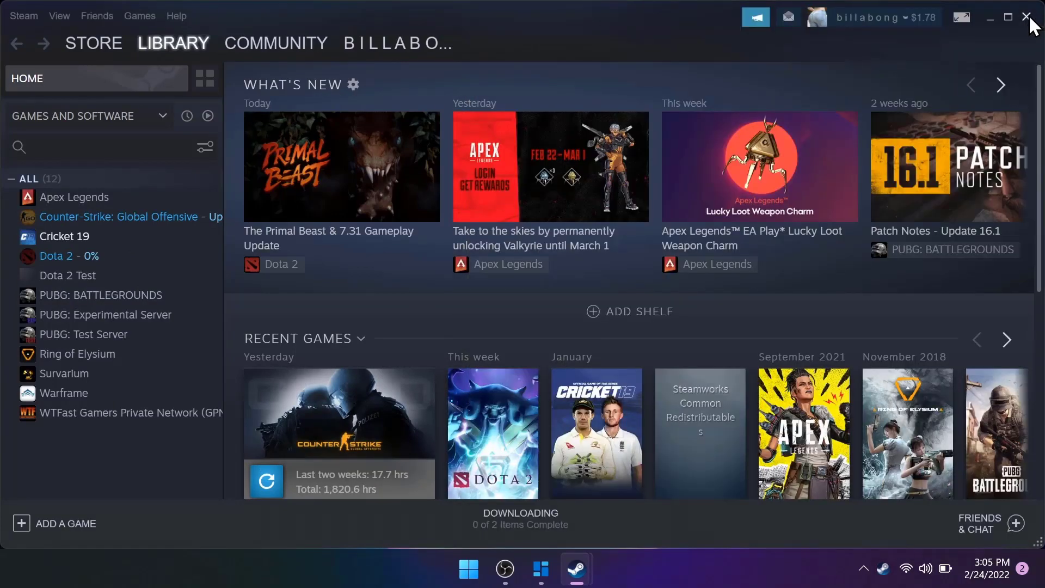
{"action": "left_click", "coordinate": [1027, 16]}
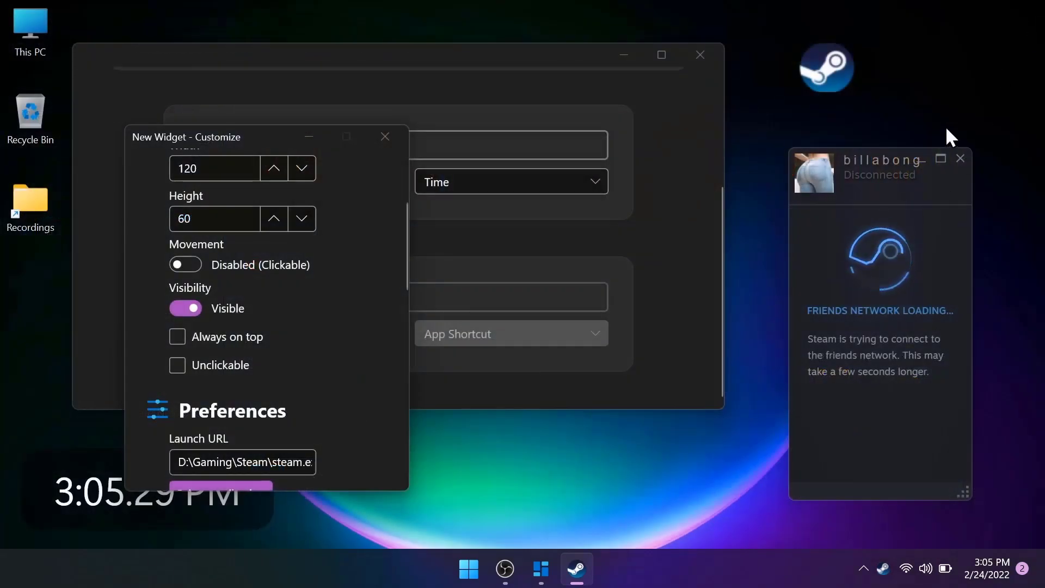
{"action": "left_click", "coordinate": [960, 158]}
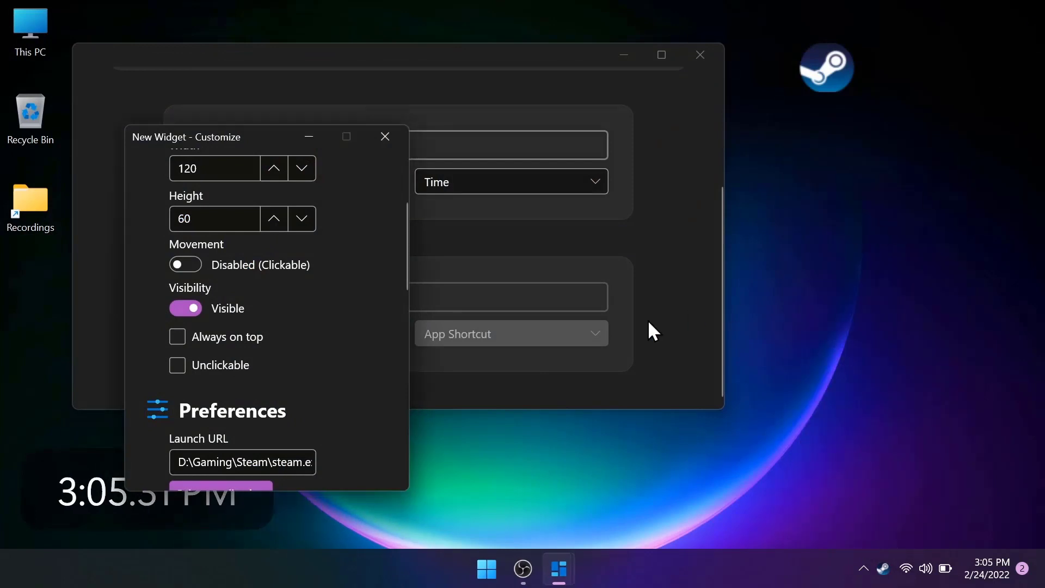
{"action": "left_click", "coordinate": [379, 146]}
{"action": "scroll", "coordinate": [687, 281], "scroll_direction": "up", "scroll_amount": 3}
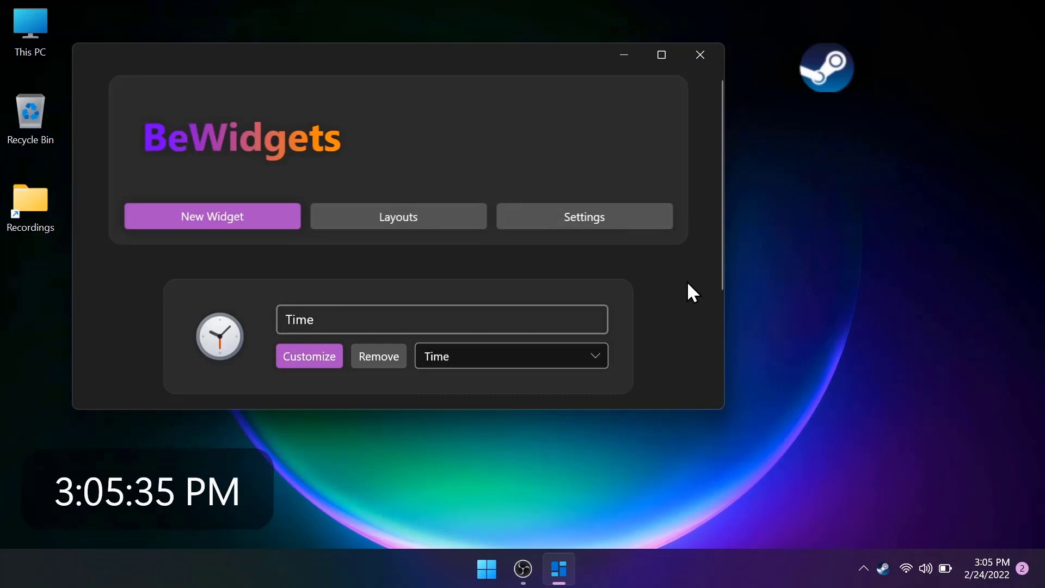